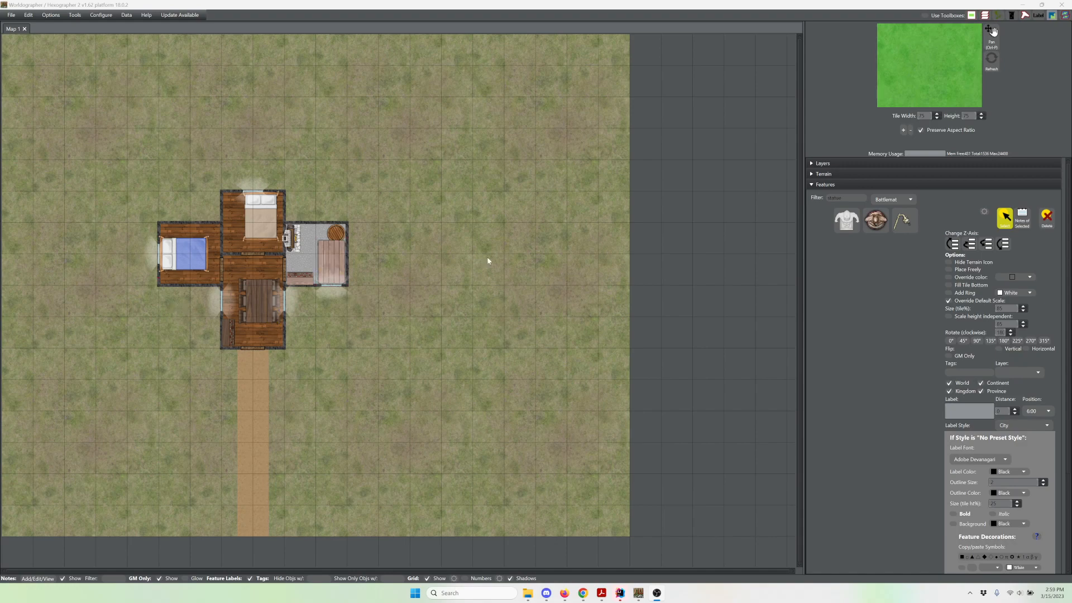
Create a new battlemat map with the Generate House option.
left_click(11, 16)
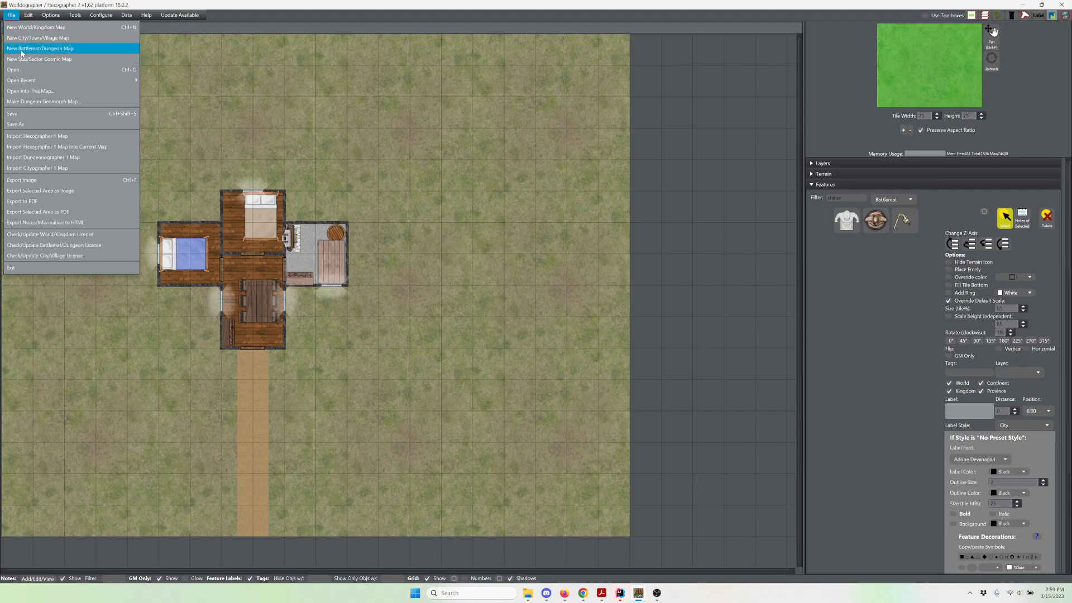
left_click(39, 48)
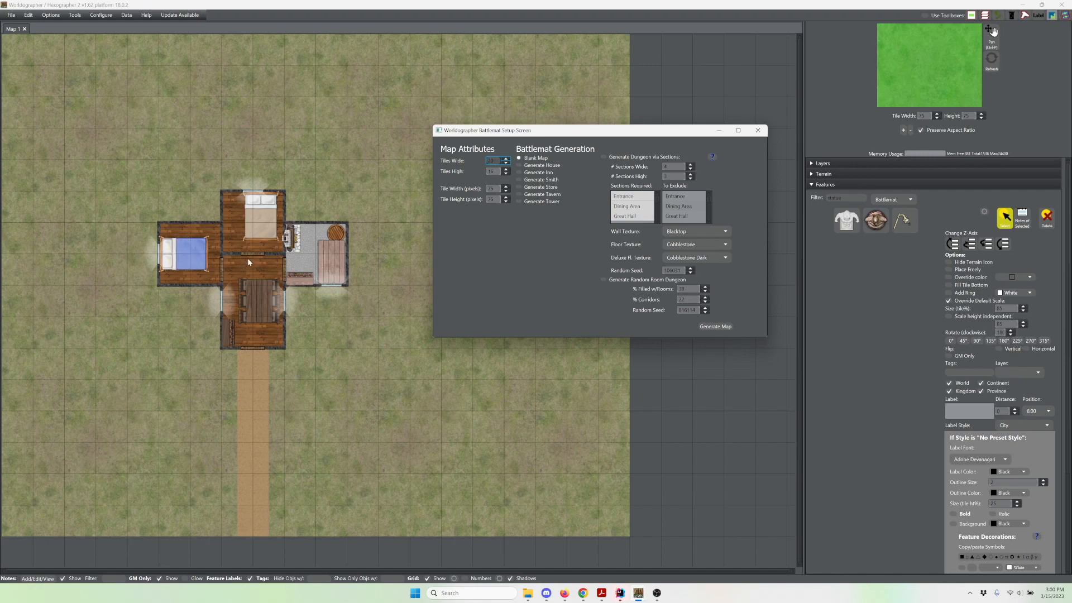
left_click(551, 166)
left_click(727, 328)
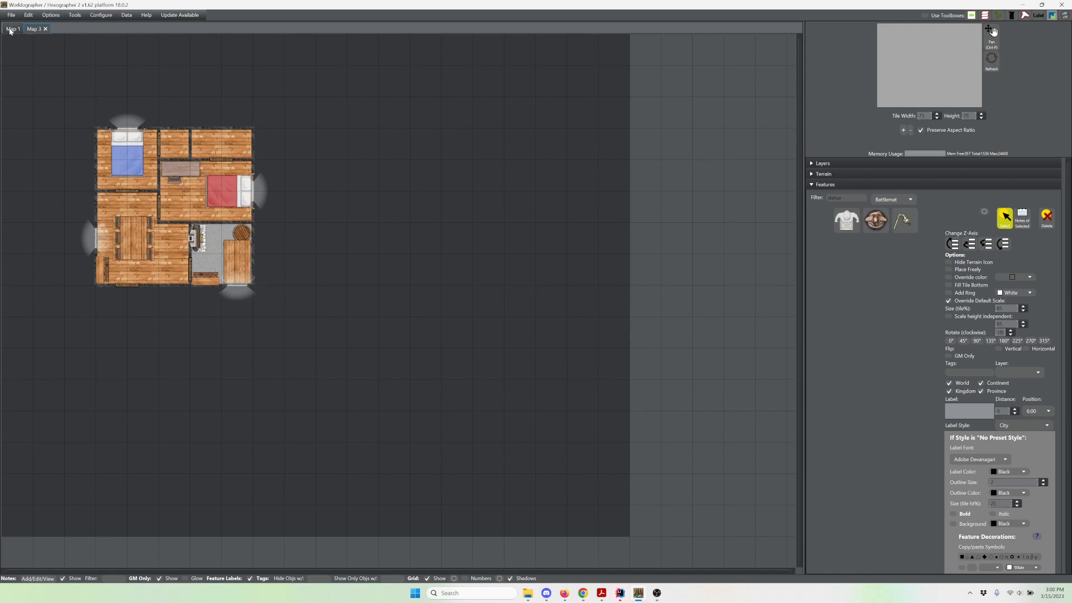
Return to the first map and create a new battlemat from it using the Blank Map option.
left_click(12, 29)
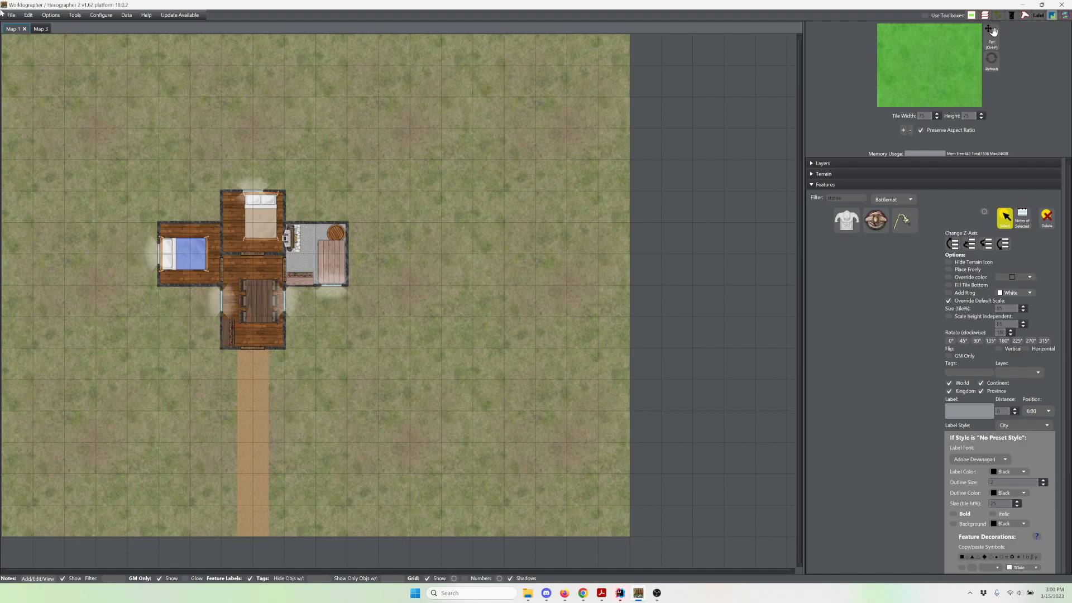
left_click(11, 15)
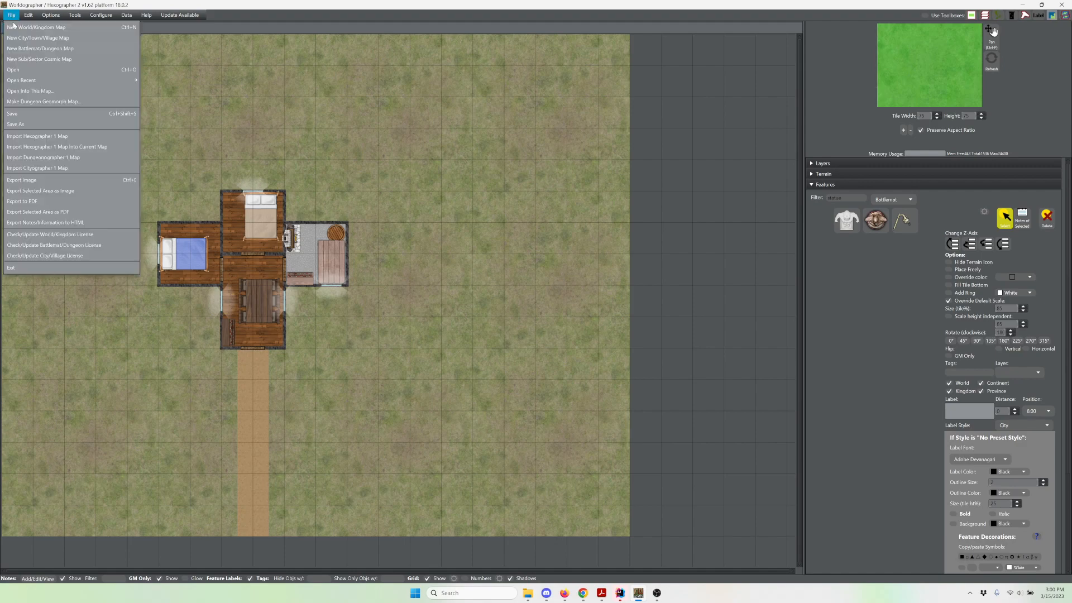
left_click(39, 48)
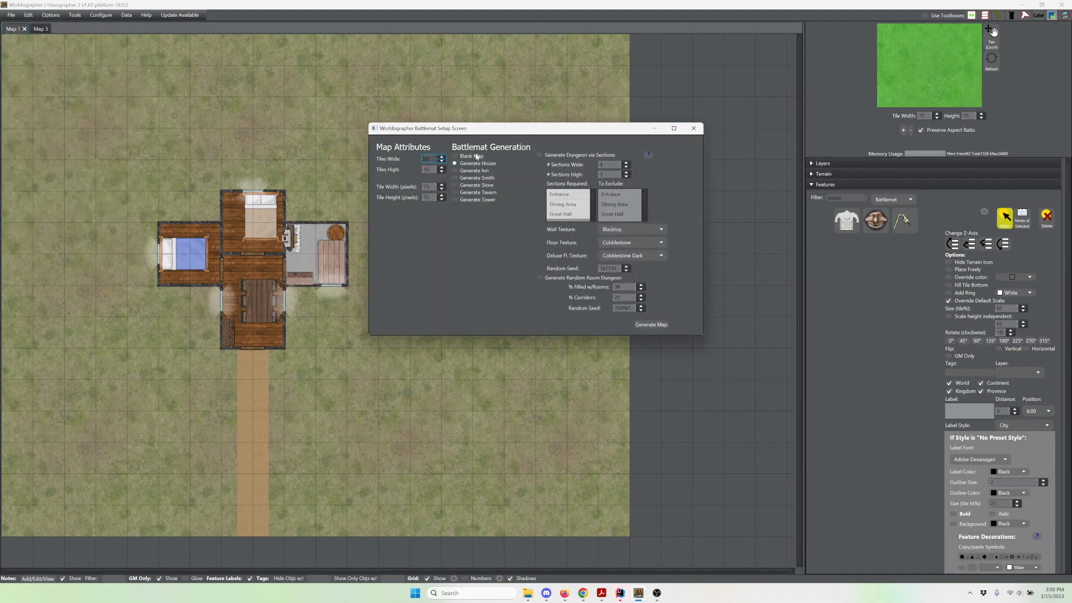
left_click(477, 157)
left_click(652, 326)
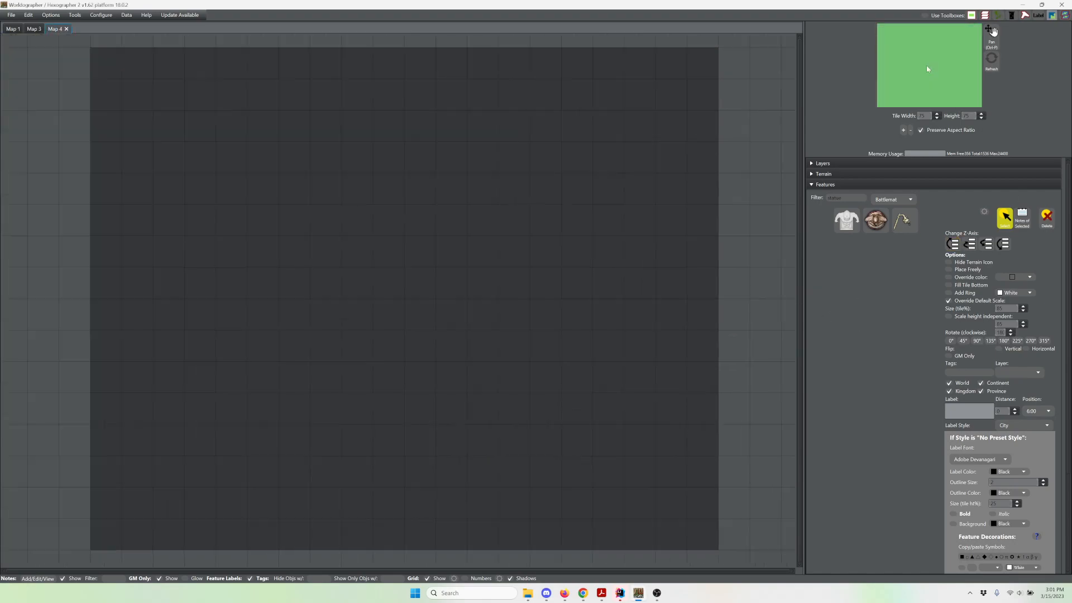
Paint a 3 by 3 tile room with a one-tile-wide, four-tile-long corridor running south from it, using the light stone floor terrain.
left_click_drag(925, 68, 924, 65)
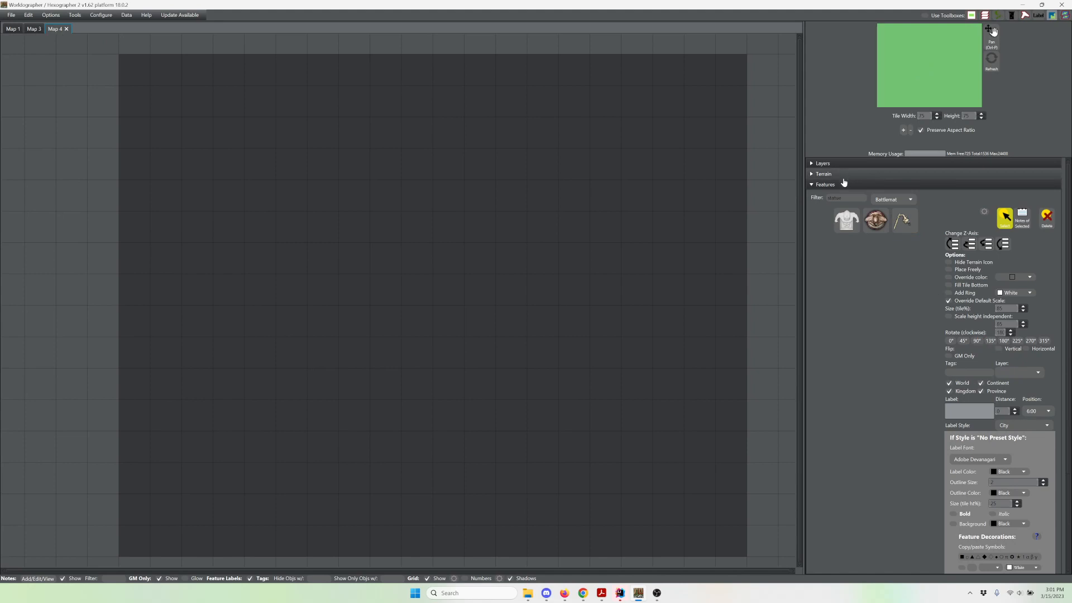
left_click(839, 185)
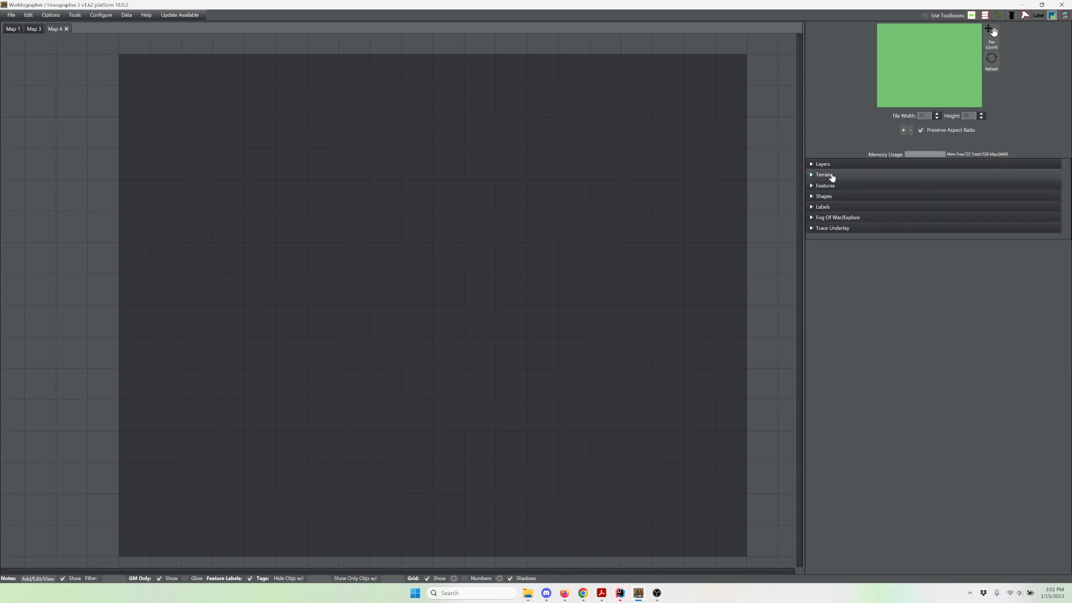
left_click(832, 174)
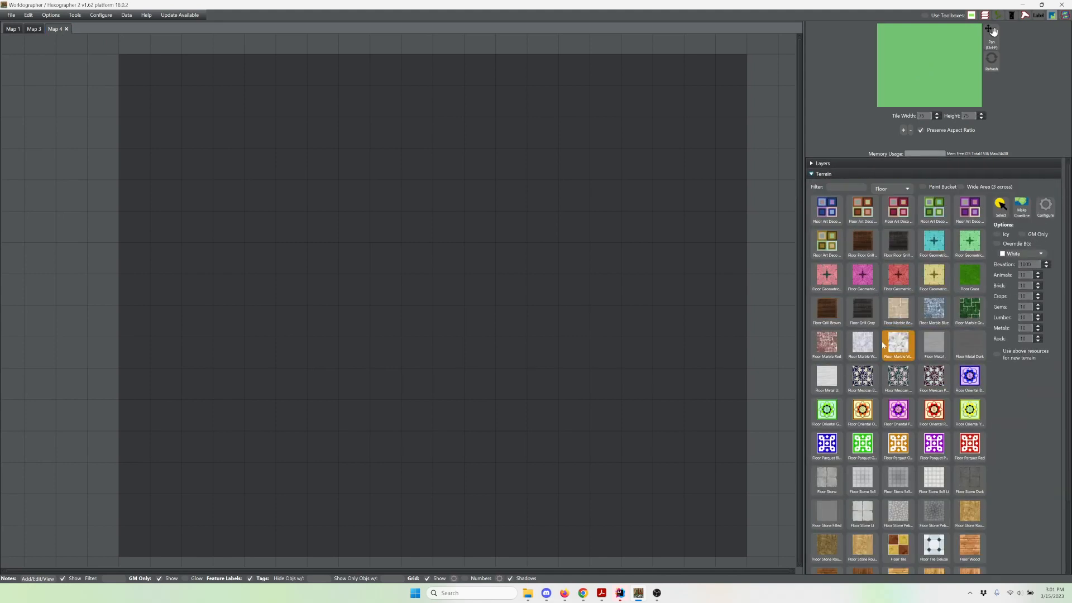
left_click(863, 512)
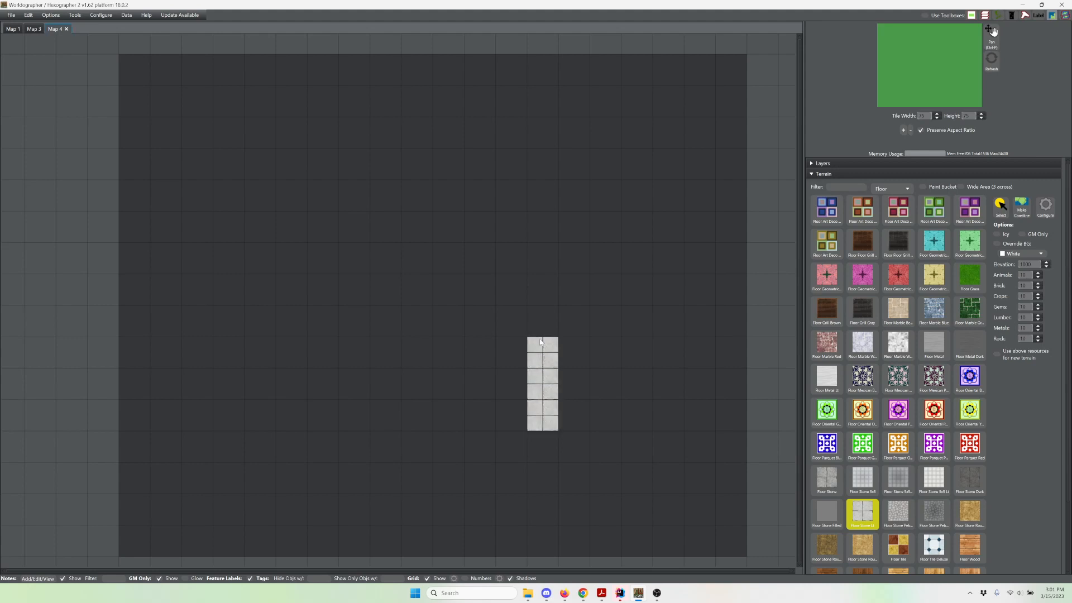
left_click(541, 331)
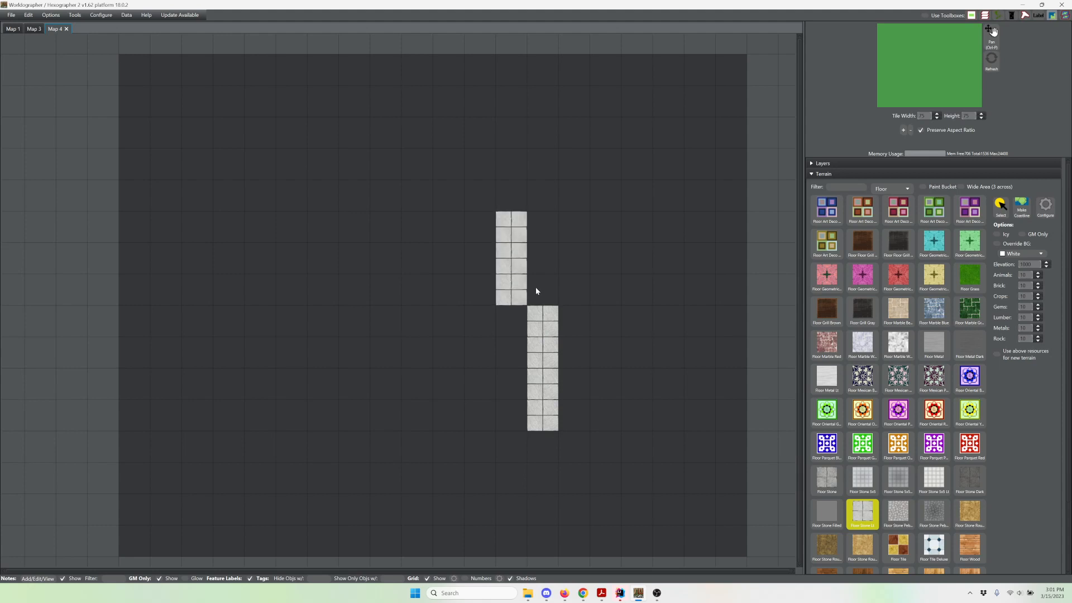
mouse_move(569, 286)
left_mouse_down()
mouse_move(578, 236)
mouse_move(550, 235)
mouse_move(559, 275)
left_mouse_up()
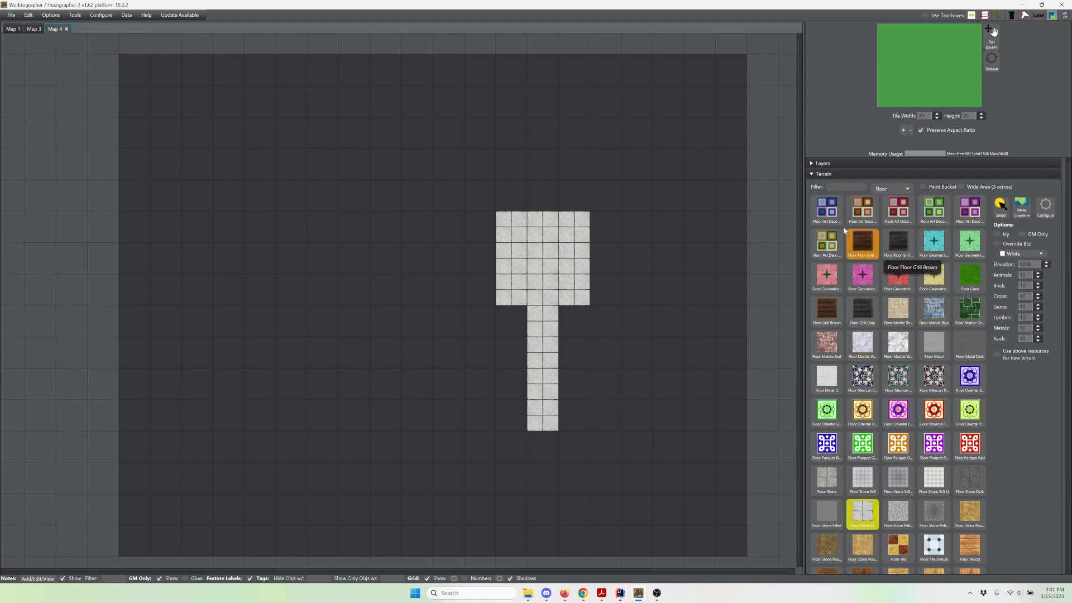
Bring up the shape drawing settings and check the border width and the available border textures.
left_click(845, 175)
left_click(841, 187)
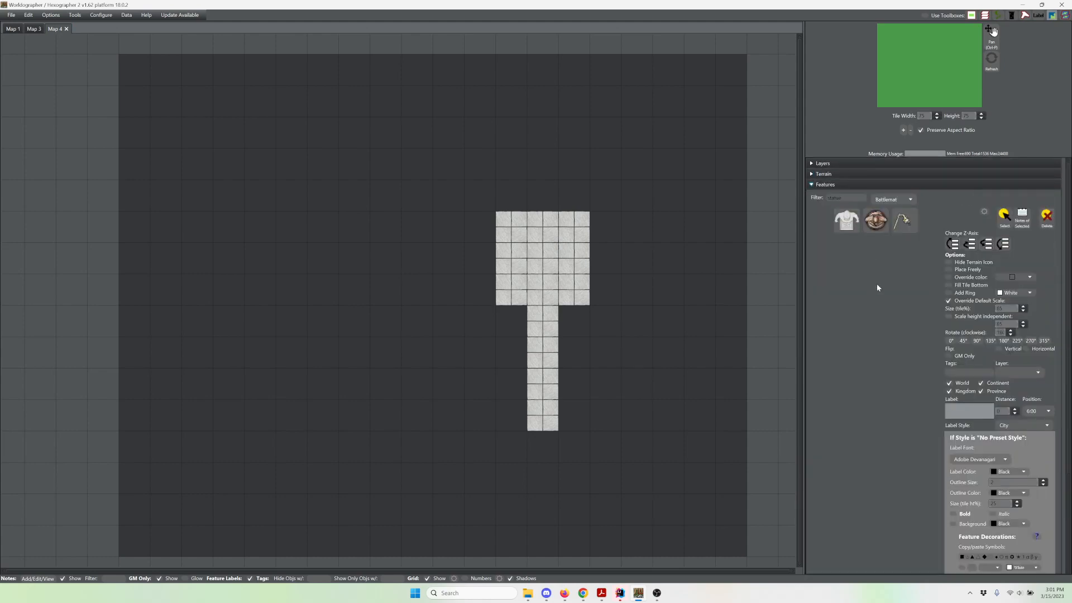
left_click(844, 187)
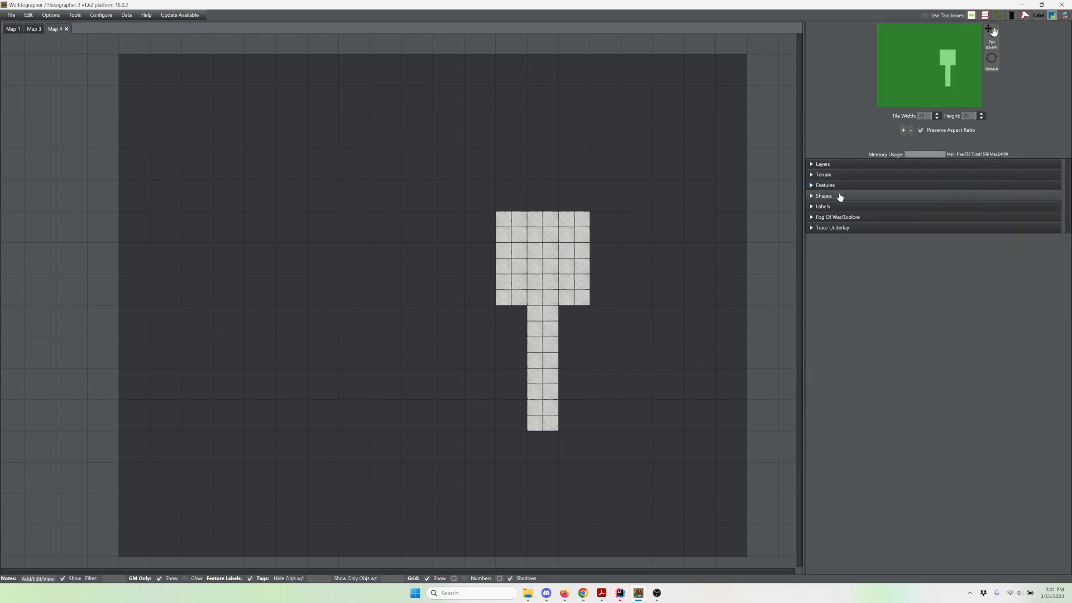
left_click(843, 196)
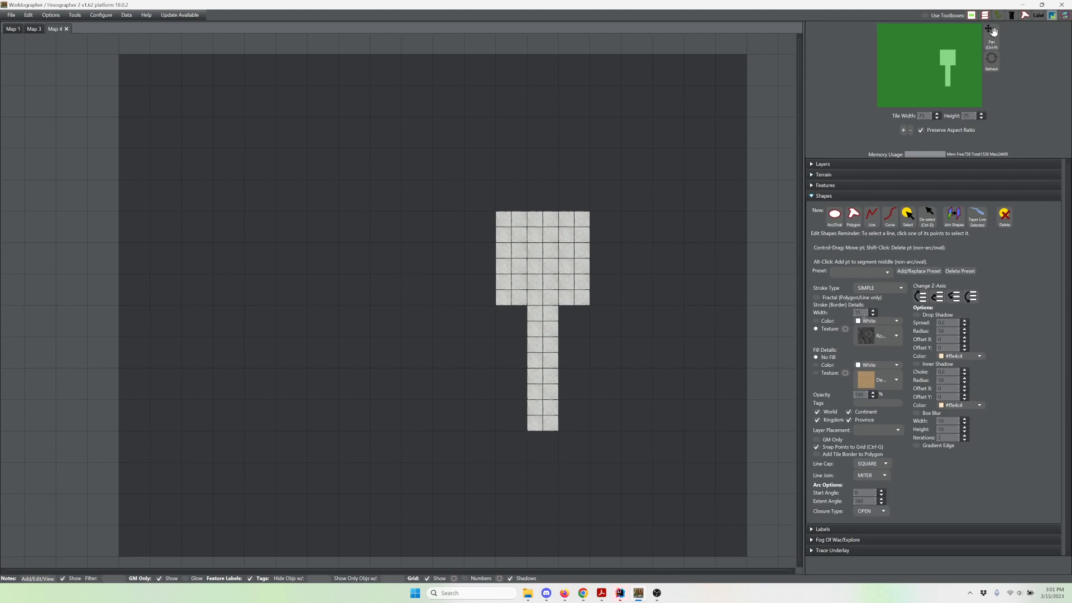
double_click(860, 313)
left_click(889, 338)
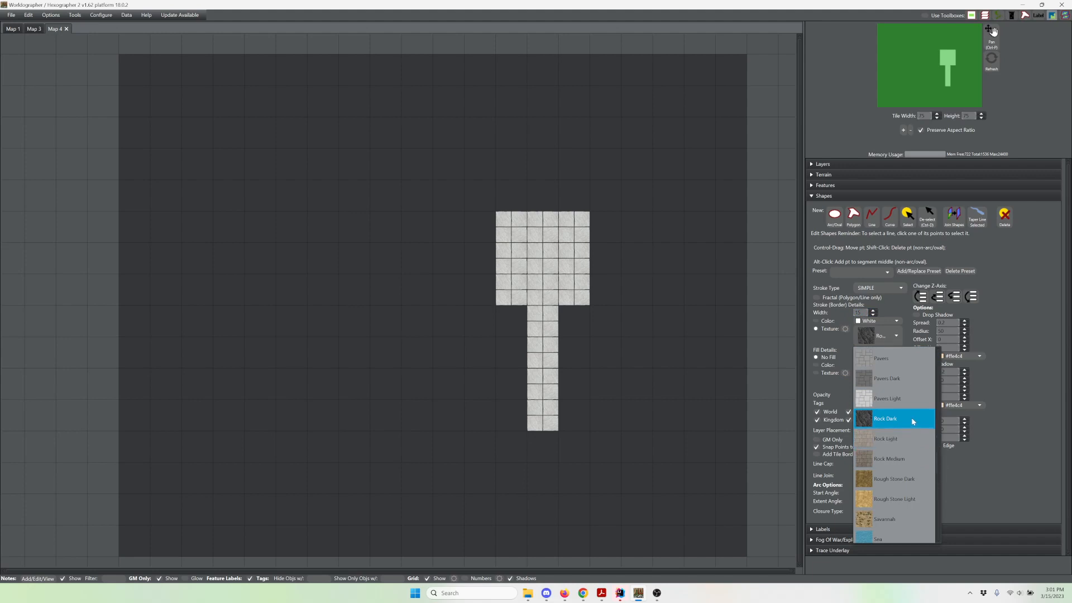
left_click(1004, 330)
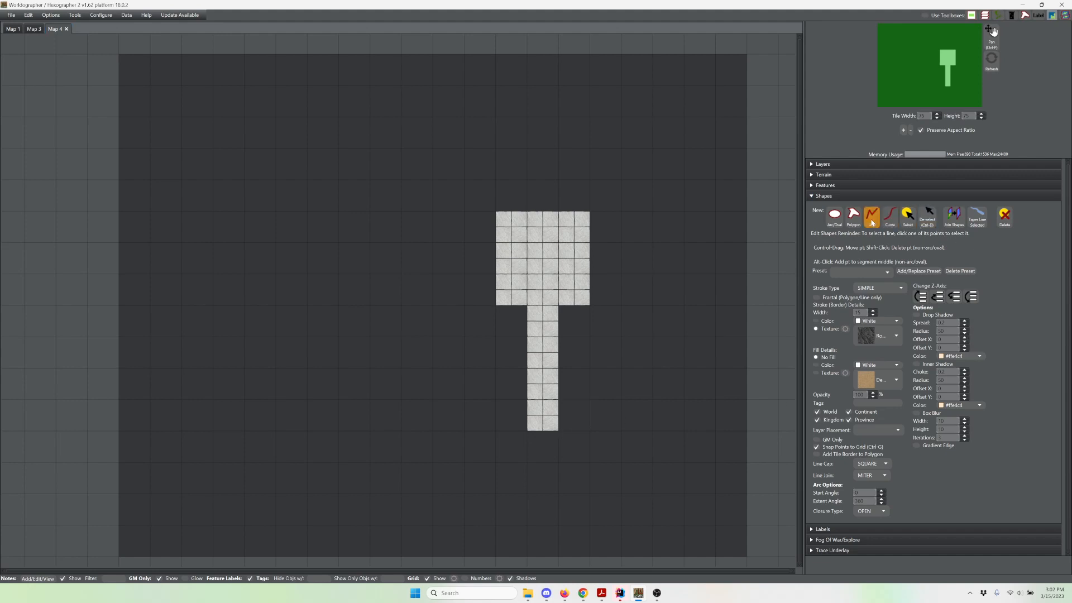
Draw a Rock Dark textured wall line around the room and corridor, leaving the corridor's south end open.
left_click(871, 215)
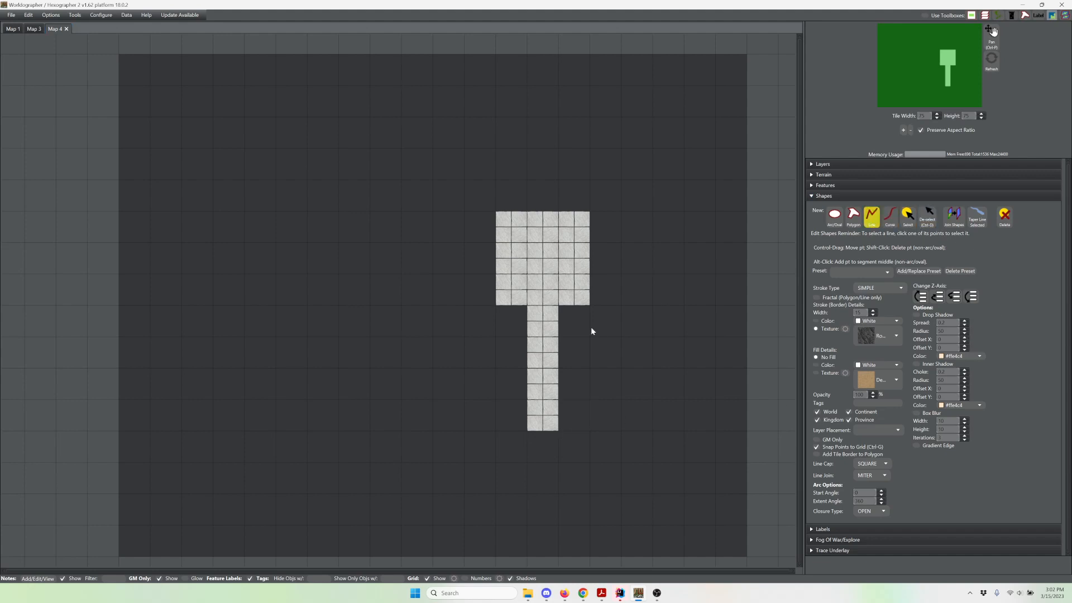
left_click(559, 430)
left_click(559, 306)
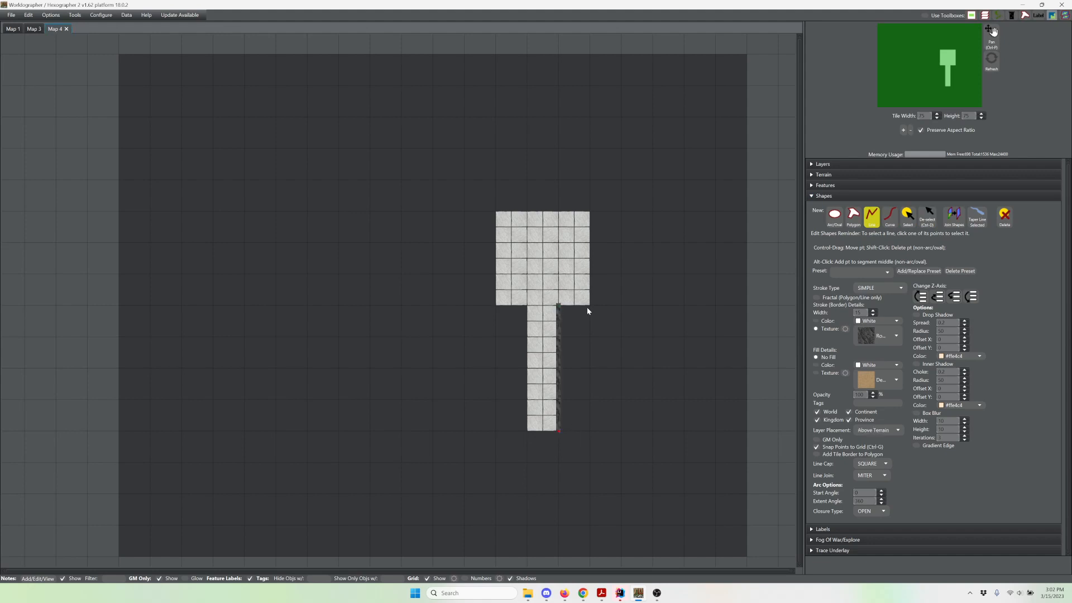
left_click(590, 212)
left_click(497, 213)
left_click(497, 306)
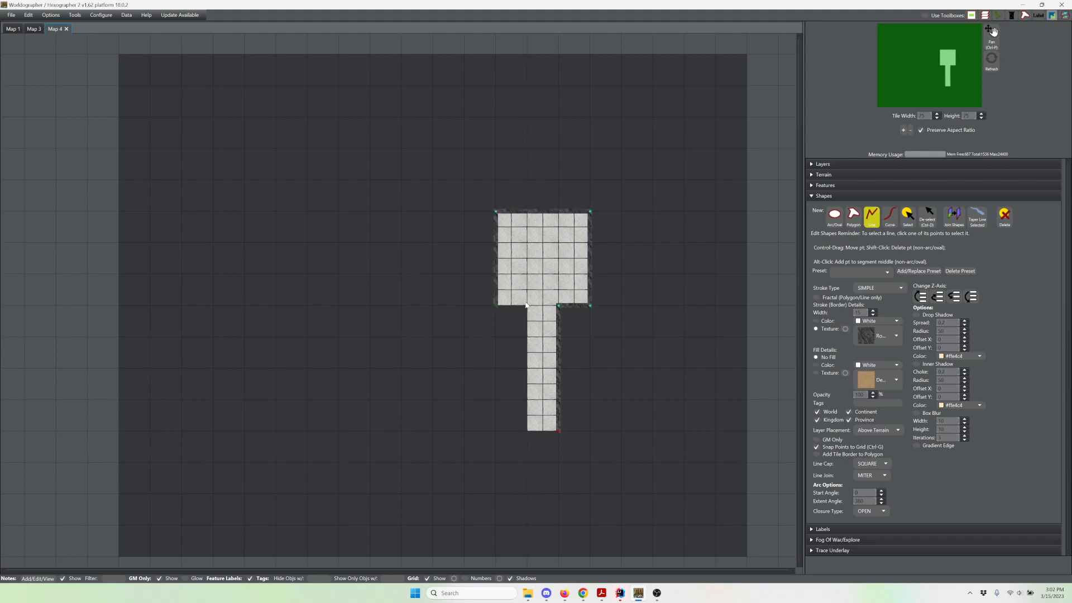
left_click(528, 306)
left_click(528, 430)
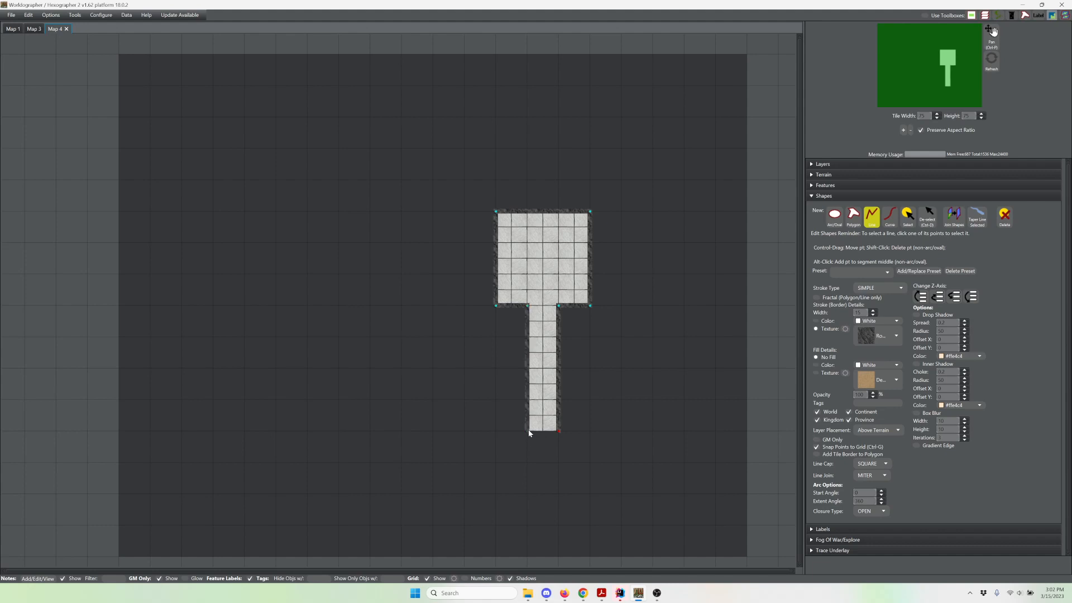
scroll(558, 307, "up", 3)
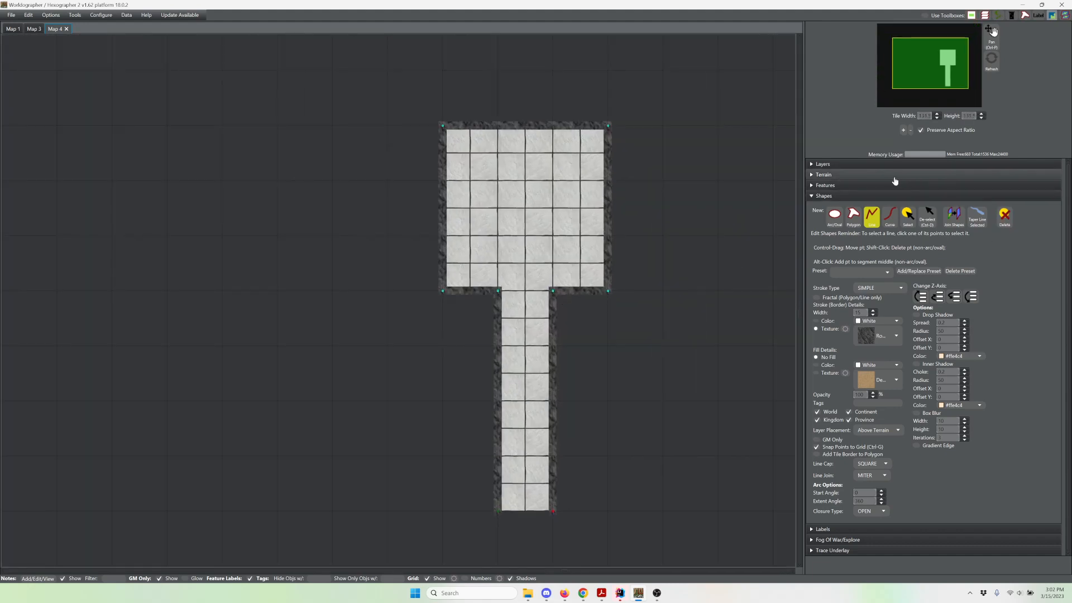
Place the white statue feature in the middle tile along the room's north wall.
left_click(870, 185)
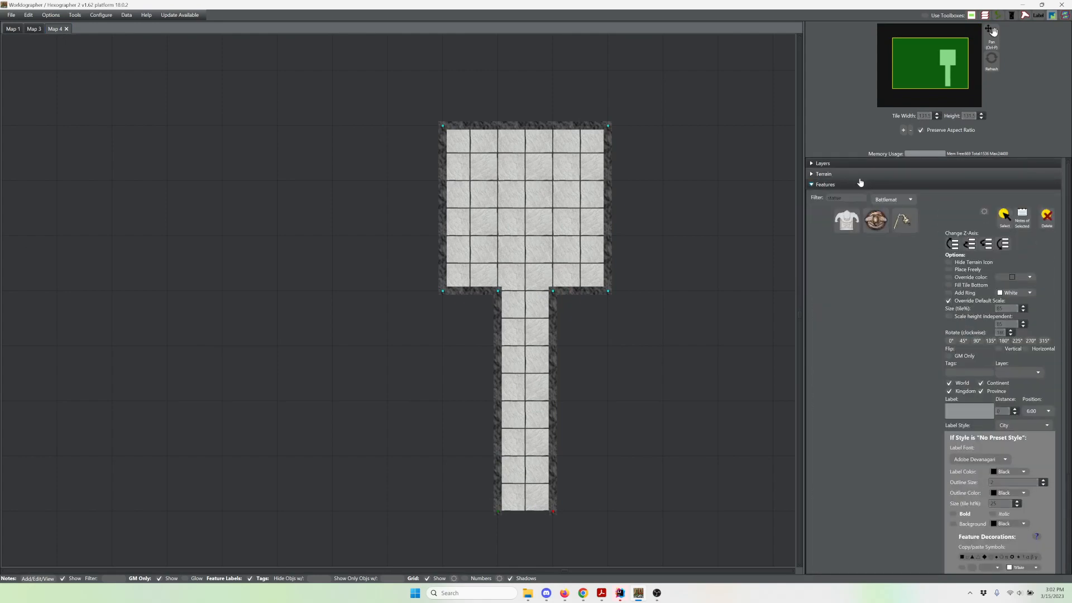
left_click(846, 220)
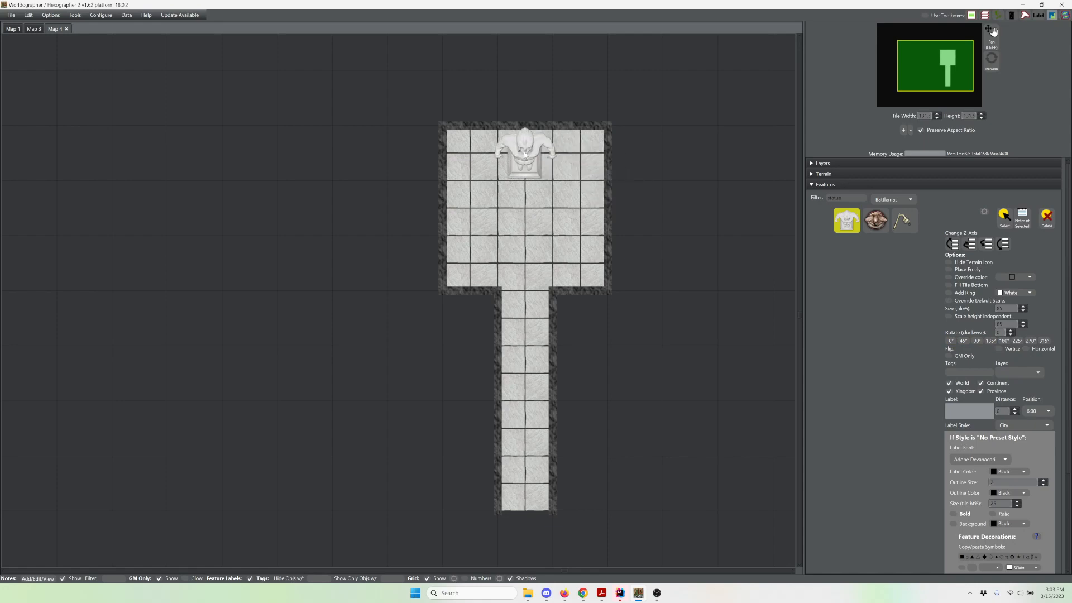
left_click(524, 155)
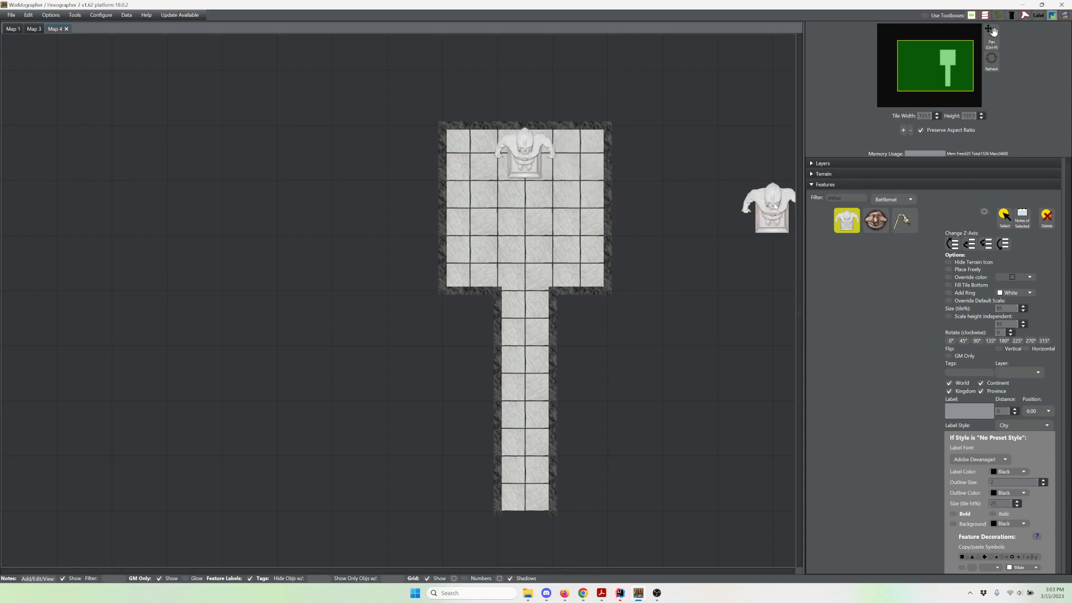
Filter the features for stairs, enable Override Default Scale, and place two wide grey stone stairs along the corridor.
double_click(853, 196)
key("BackSpace")
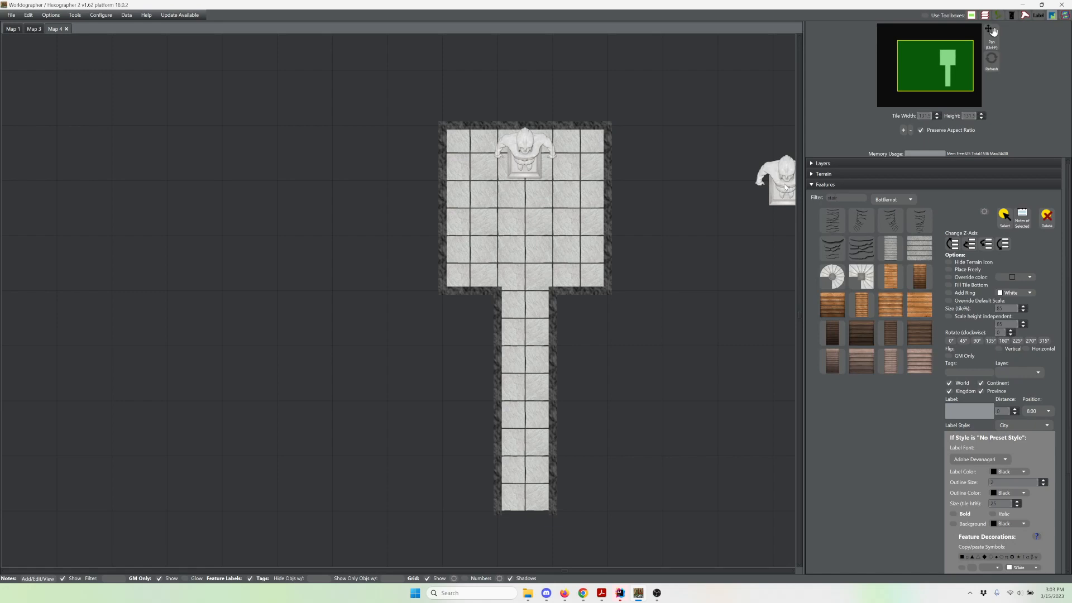
left_click(931, 252)
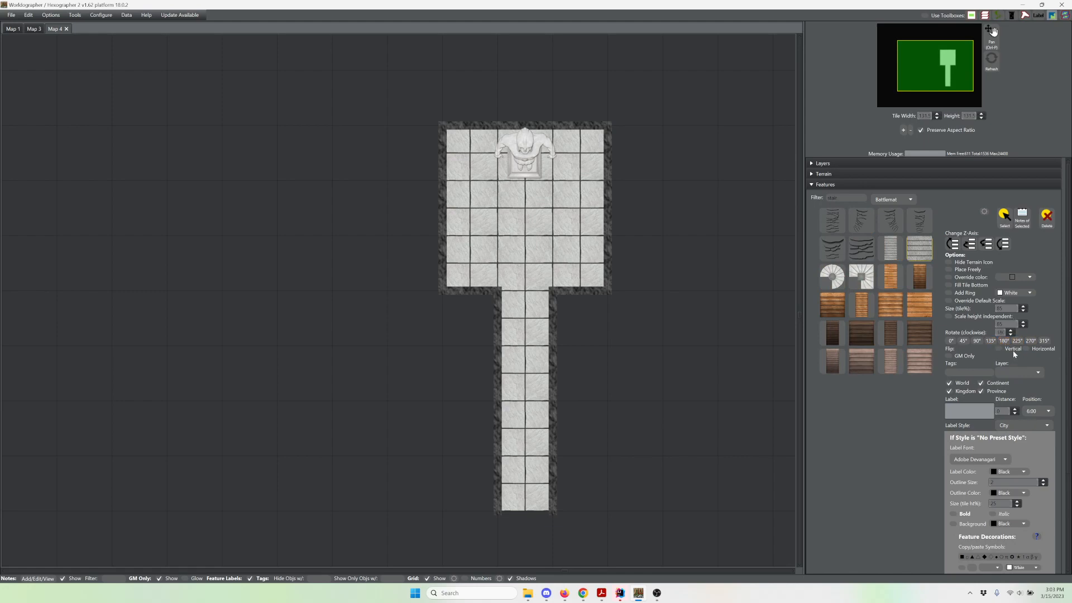
left_click(980, 301)
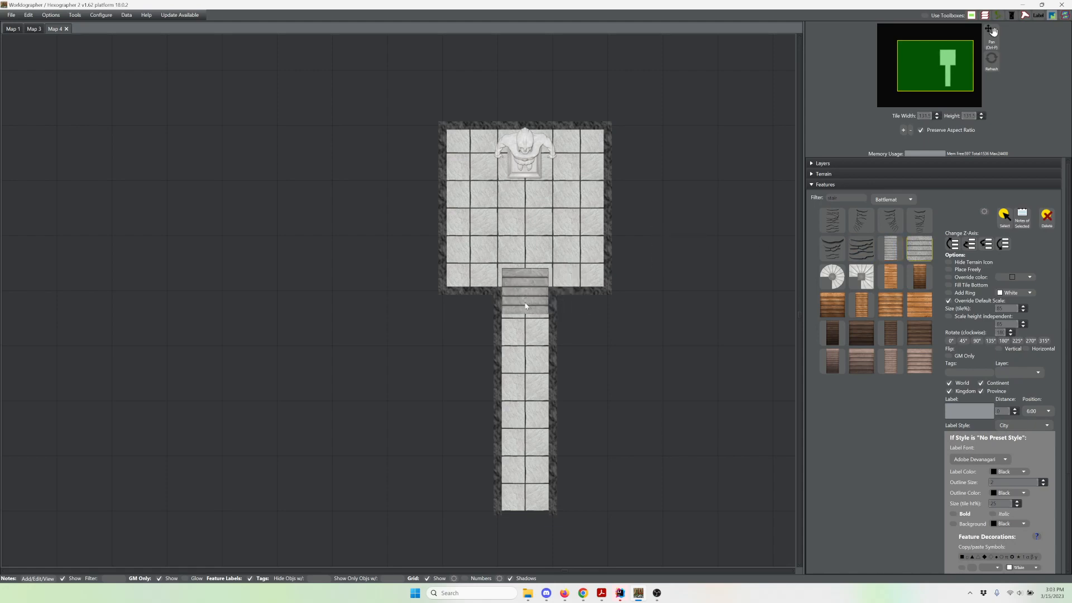
left_click(526, 327)
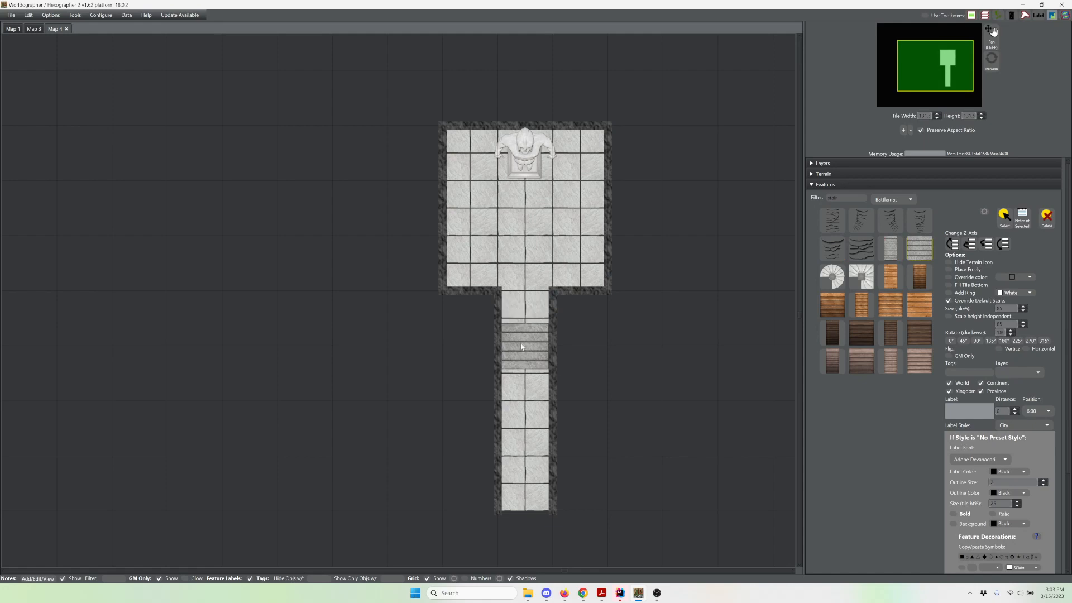
left_click(522, 346)
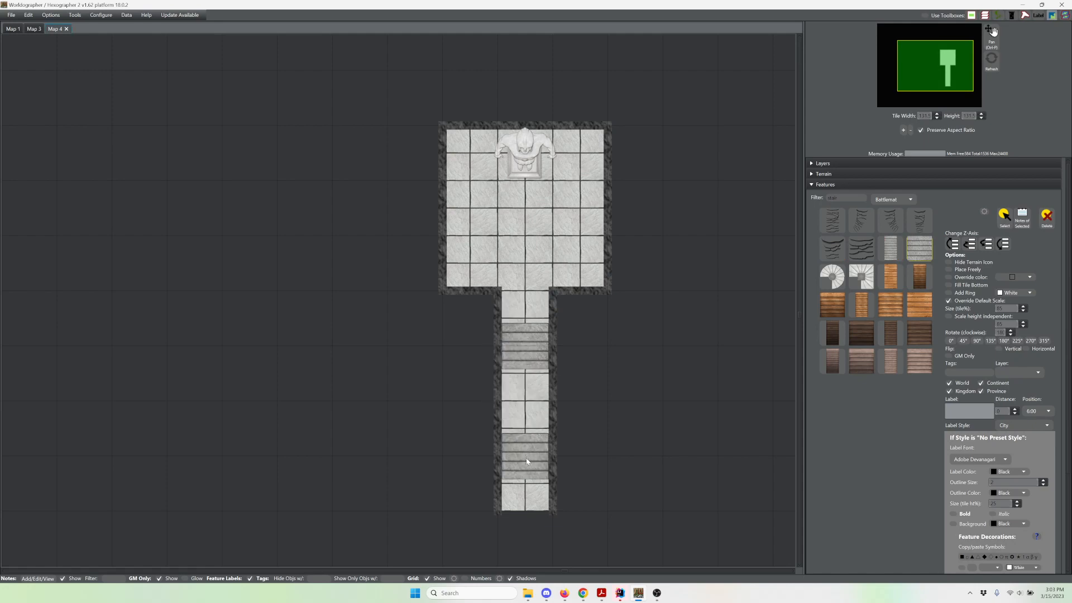
left_click(527, 461)
Return to feature selection and switch the map's icons to the simple style.
left_click(1005, 216)
left_click(76, 15)
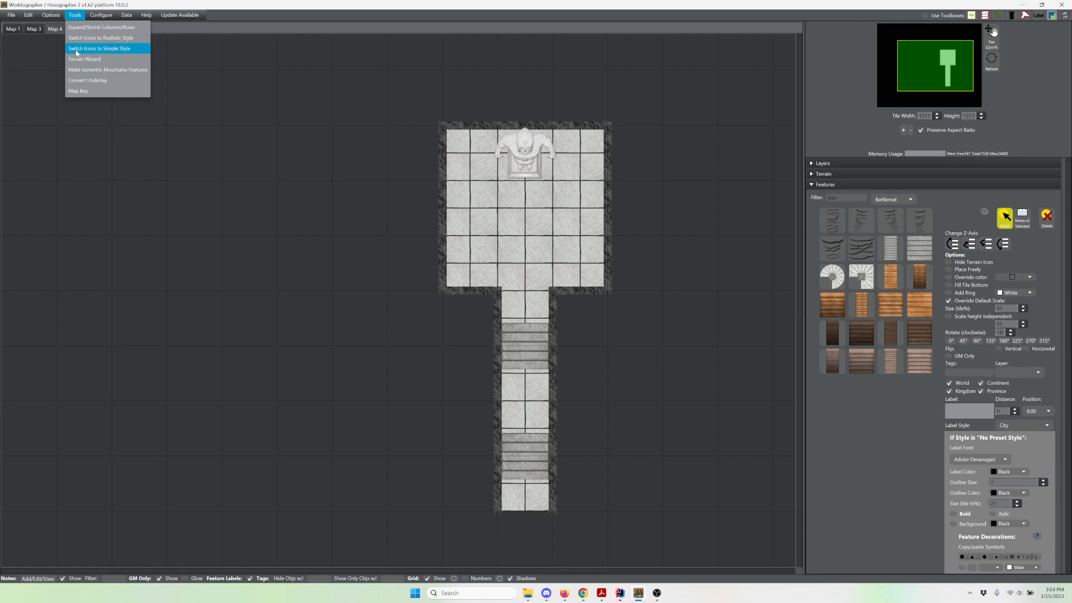
left_click(76, 50)
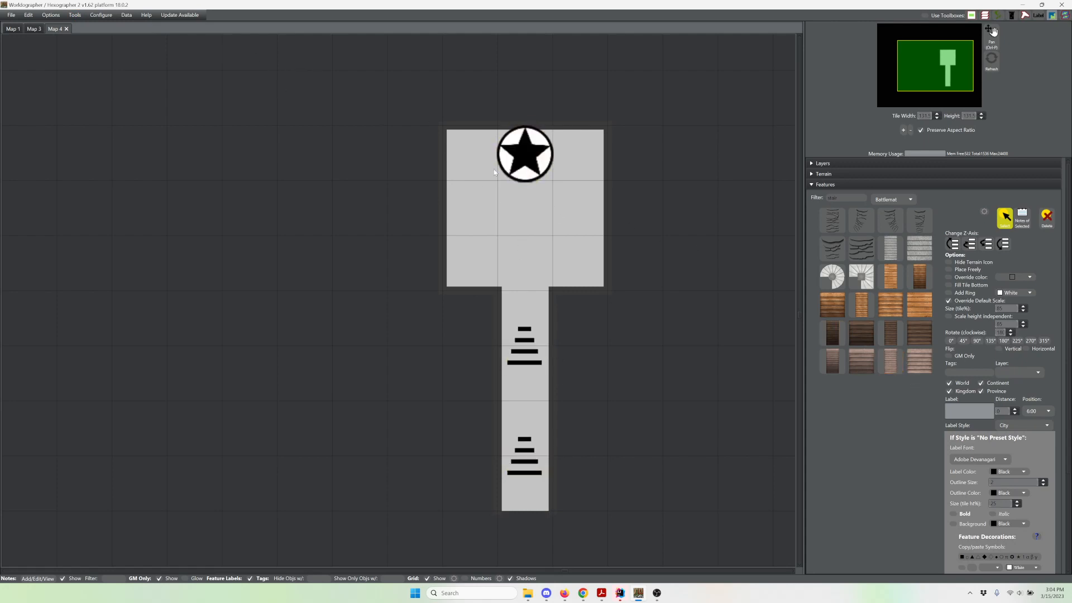
Set the size of the star statue symbol in the room to 100 percent of a tile.
left_click(524, 154)
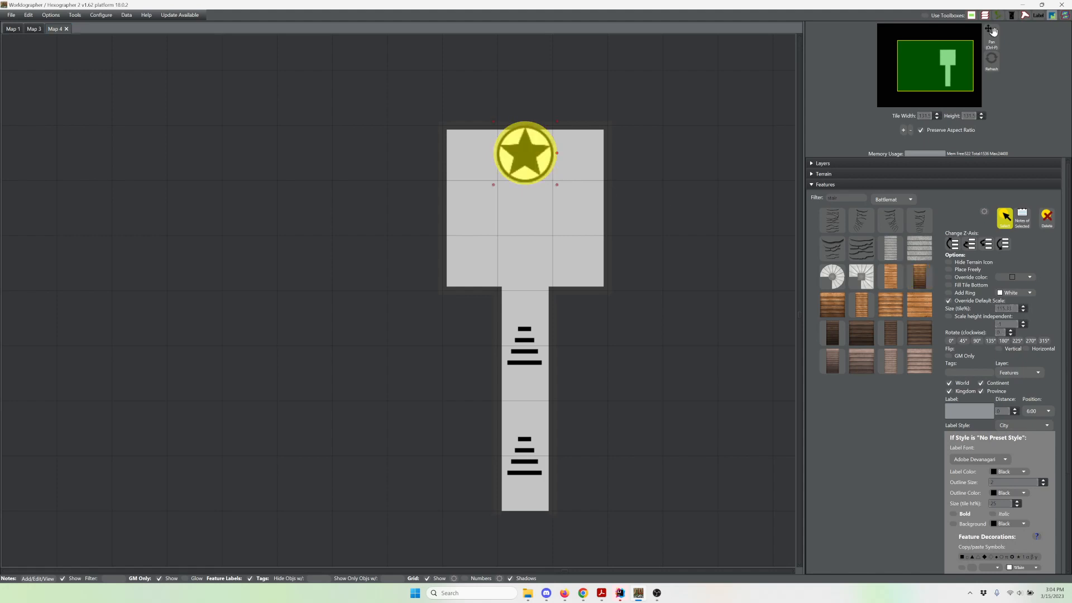
left_click_drag(1013, 308, 999, 309)
type("100")
key("Return")
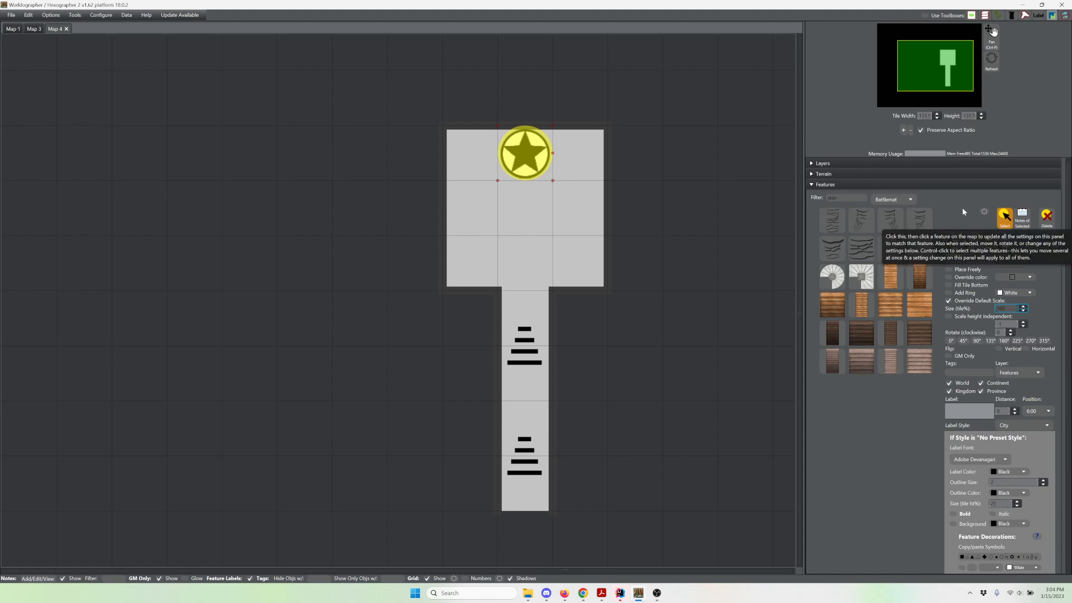
Switch the map's icons back to the realistic style and deselect the statue.
left_click(51, 15)
mouse_move(71, 16)
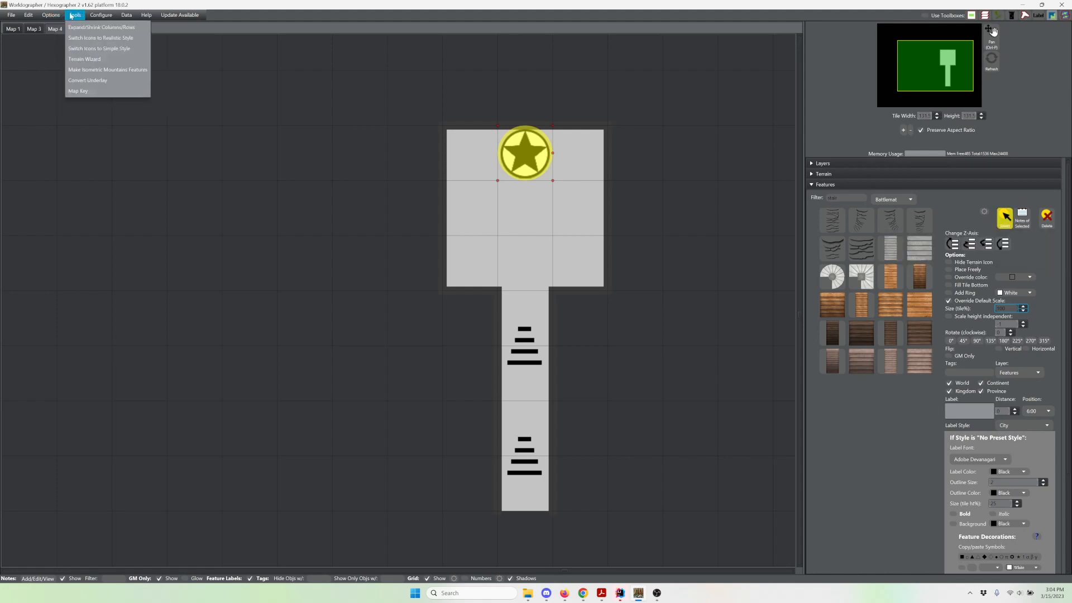
left_click(91, 42)
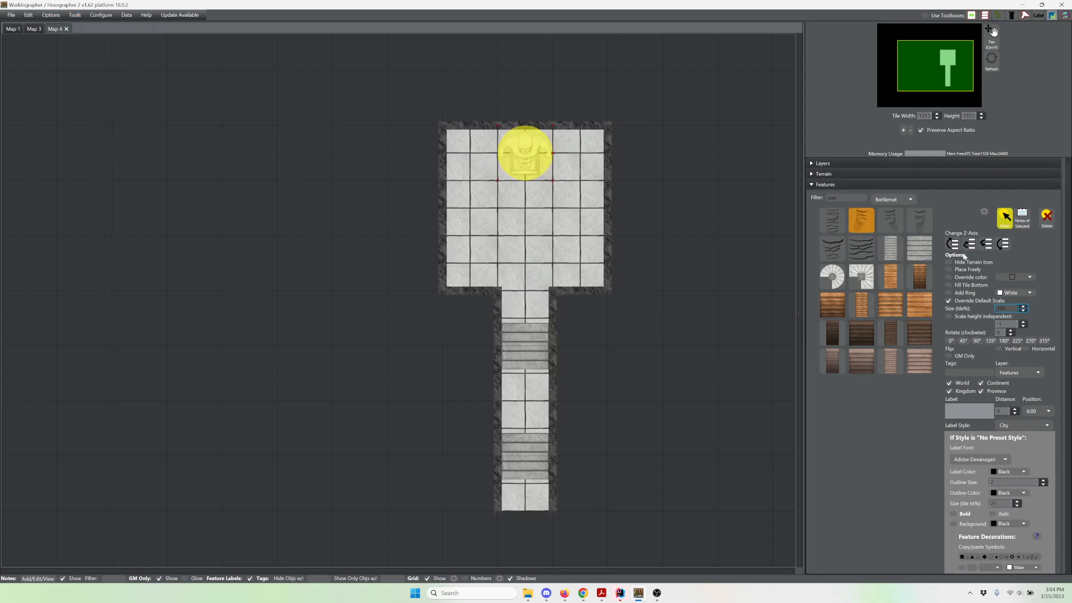
left_click(1004, 219)
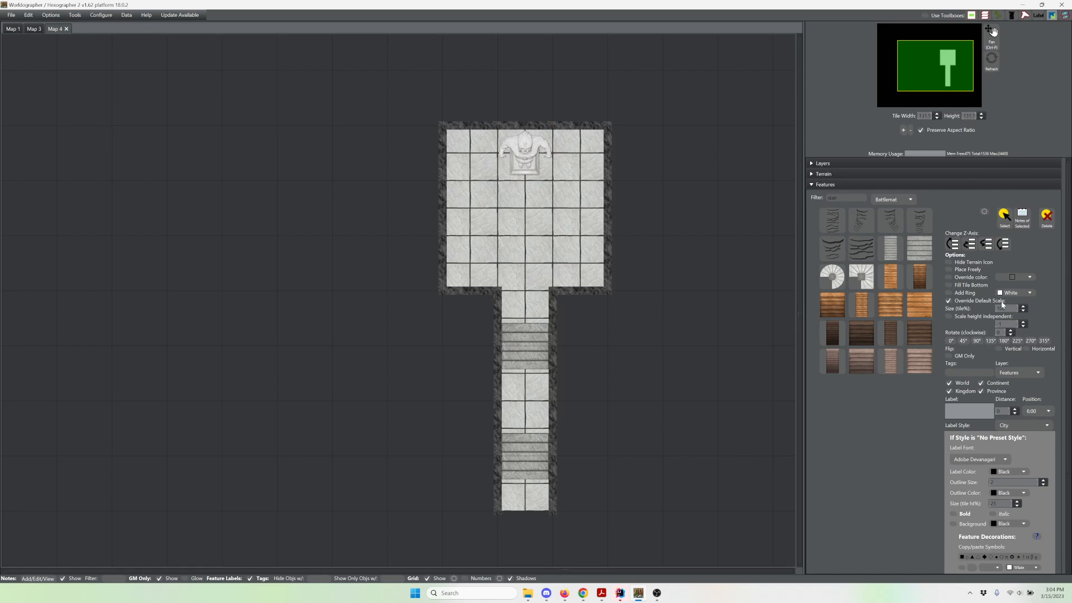
Set the fill texture for new shapes to Cobblestone Light.
left_click(844, 184)
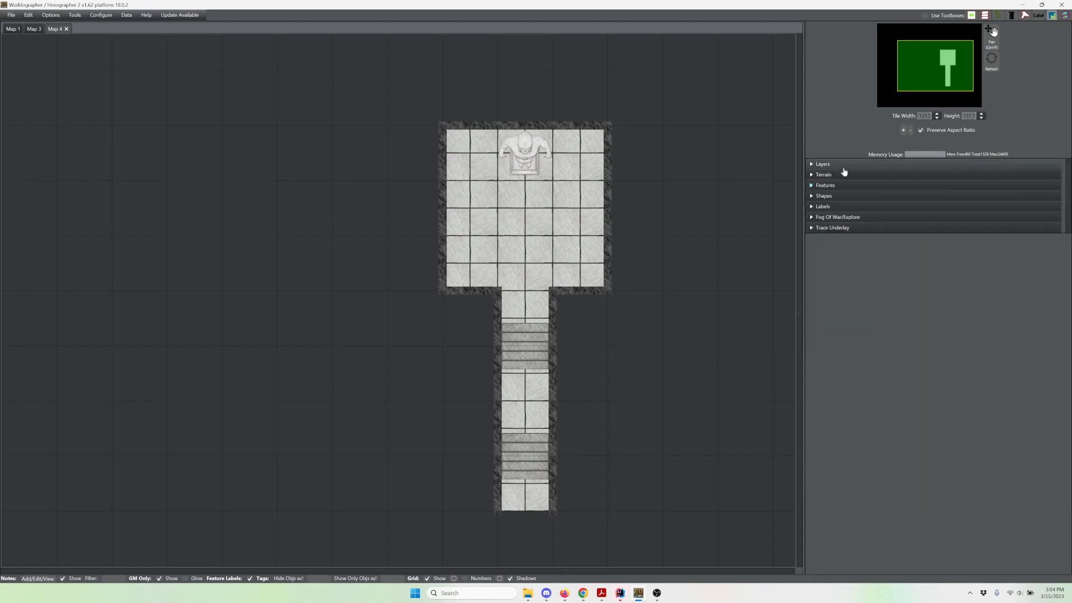
left_click(822, 196)
left_click(873, 221)
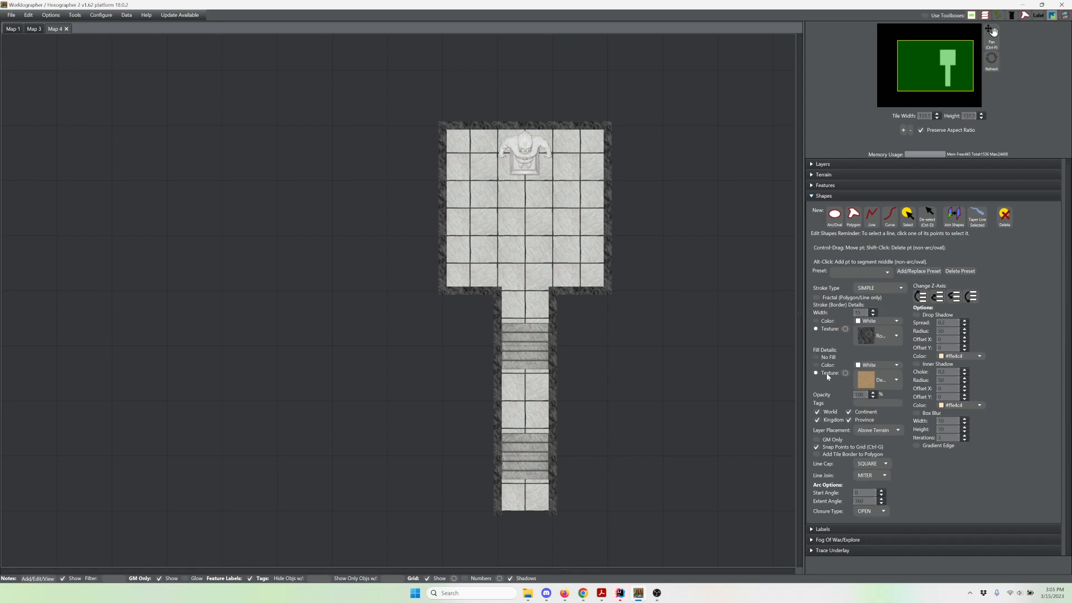
left_click(874, 382)
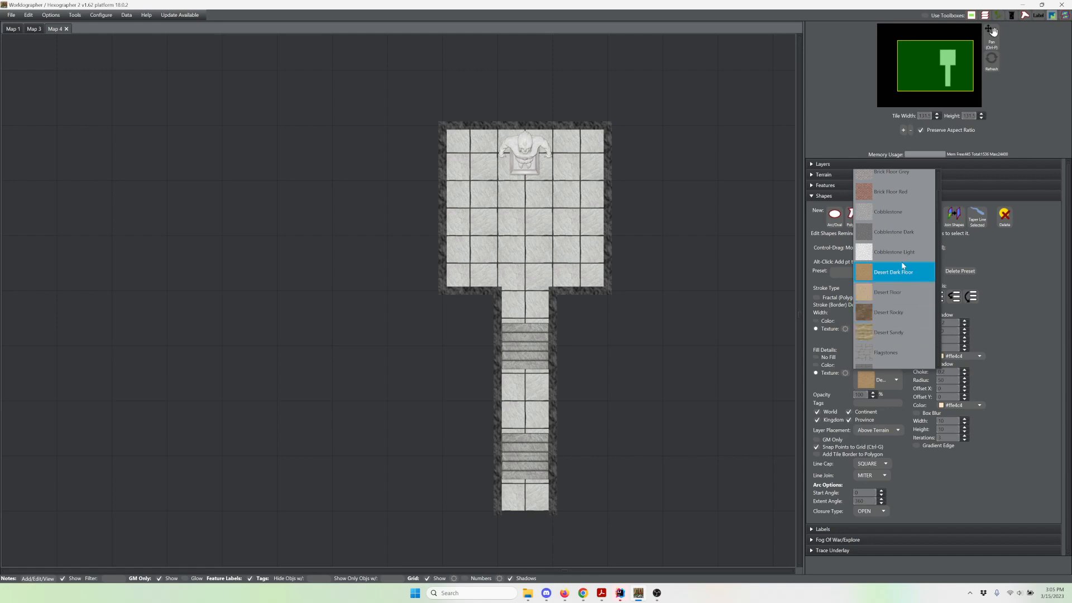
scroll(900, 266, "down", 3)
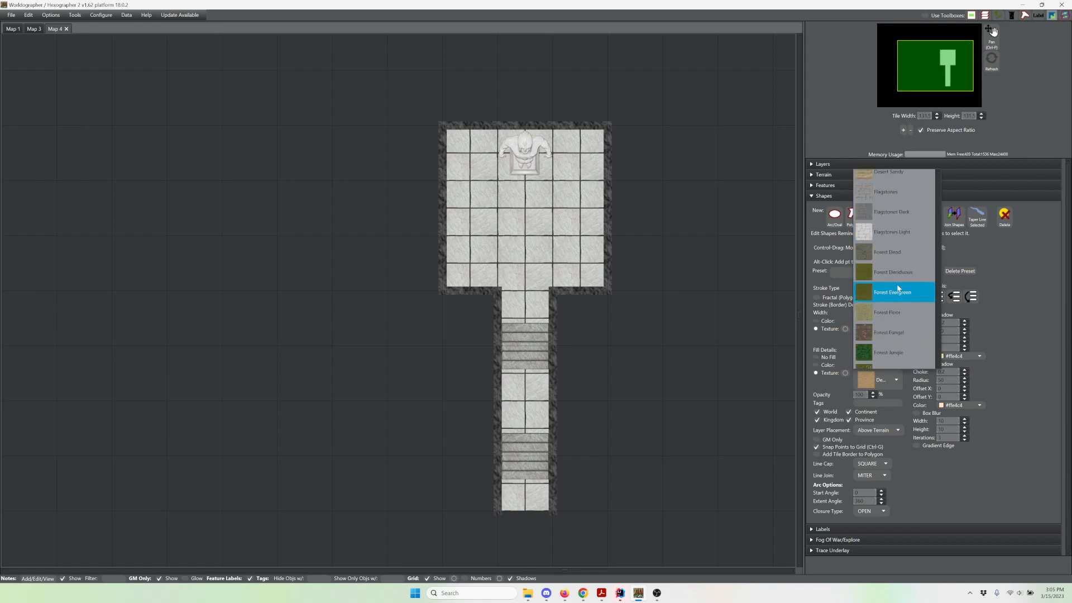
scroll(894, 298, "down", 3)
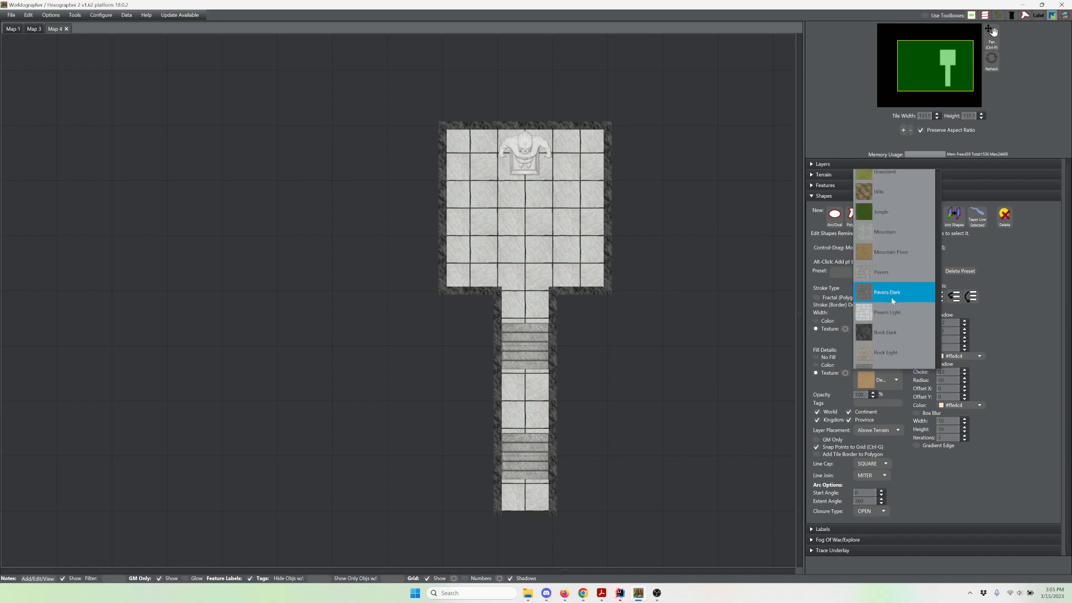
scroll(890, 299, "down", 4)
scroll(890, 305, "down", 3)
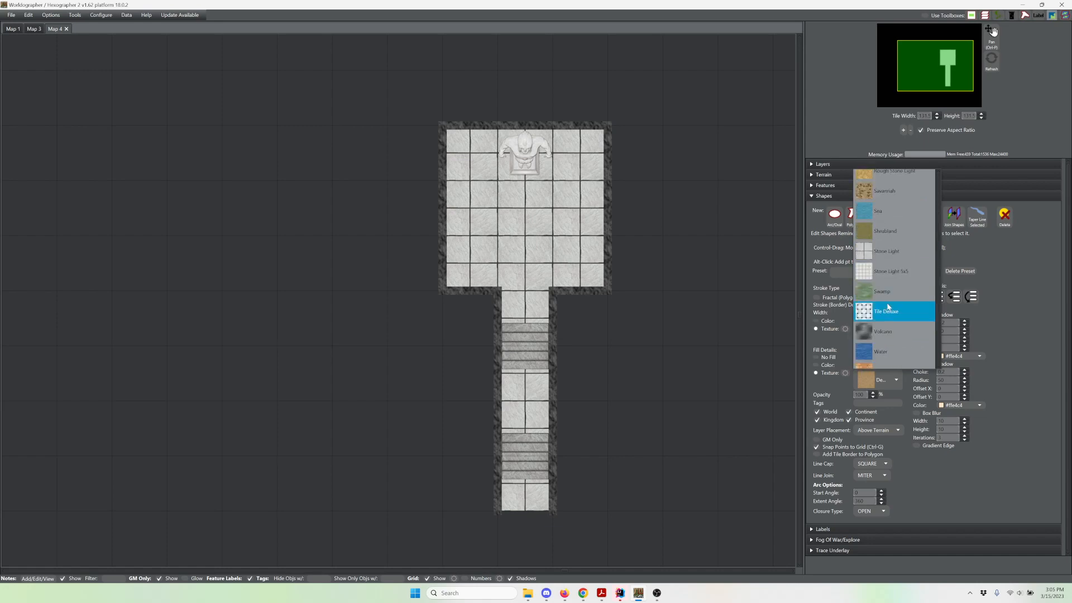
scroll(888, 302, "up", 3)
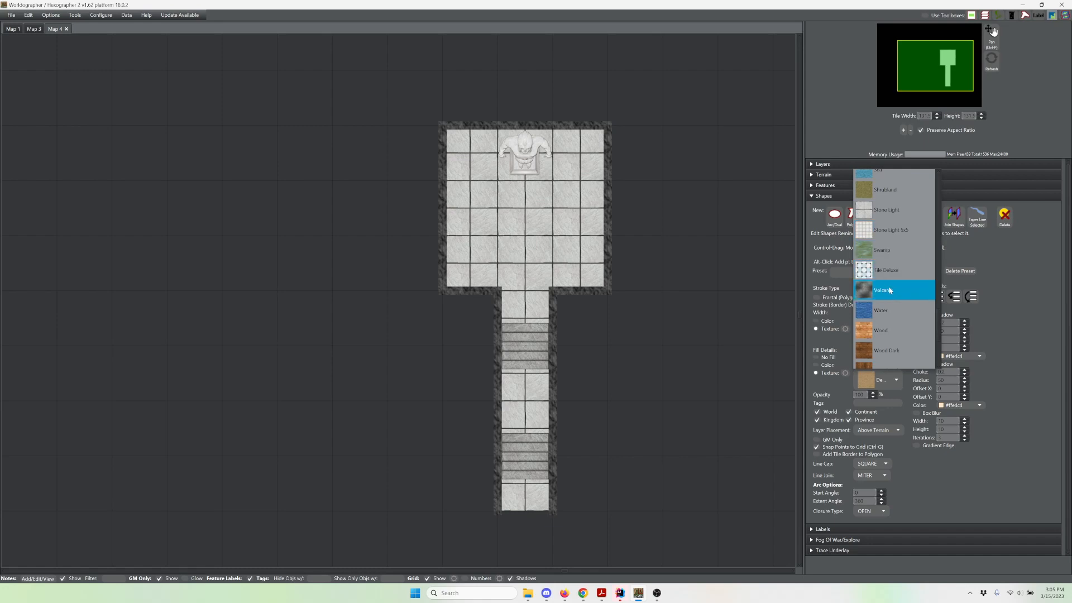
scroll(890, 286, "up", 5)
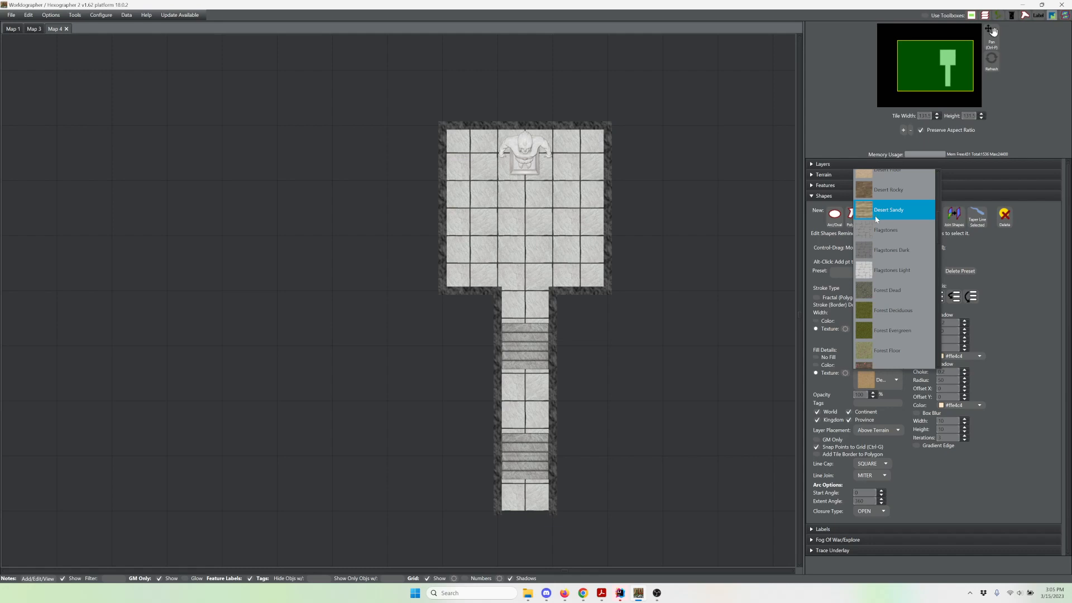
scroll(898, 249, "up", 2)
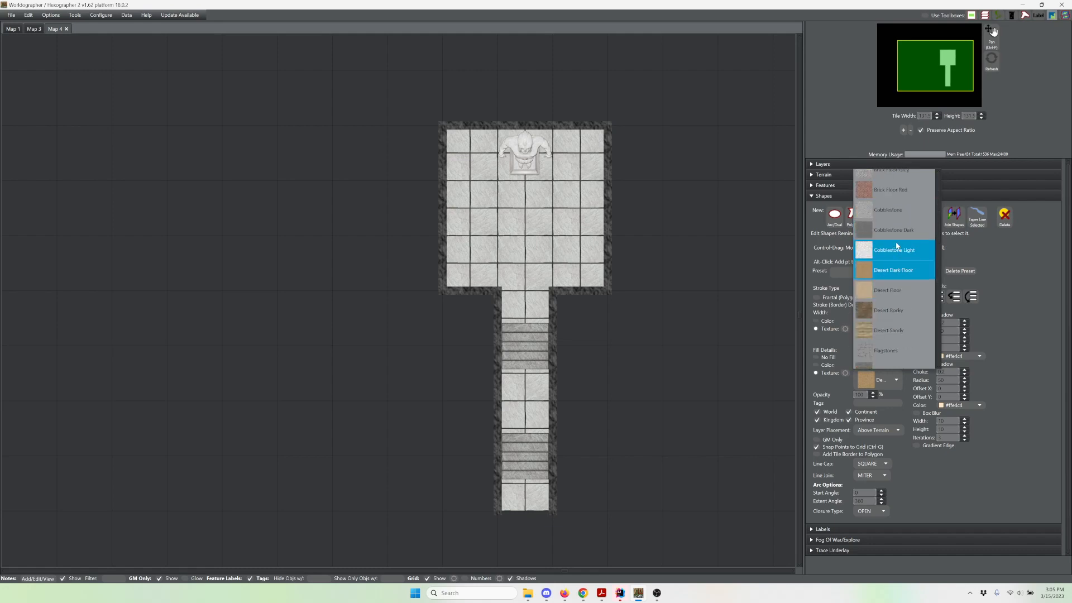
left_click(899, 252)
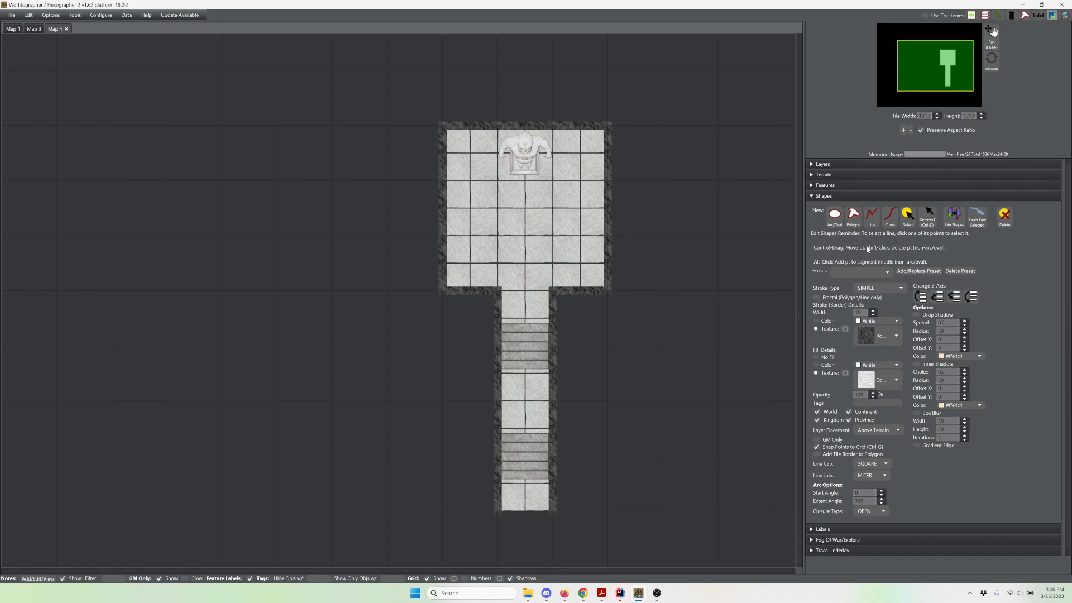
Draw a polygon corridor six tiles long and one tile wide running west from the upper part of the statue room.
scroll(376, 167, "down", 3)
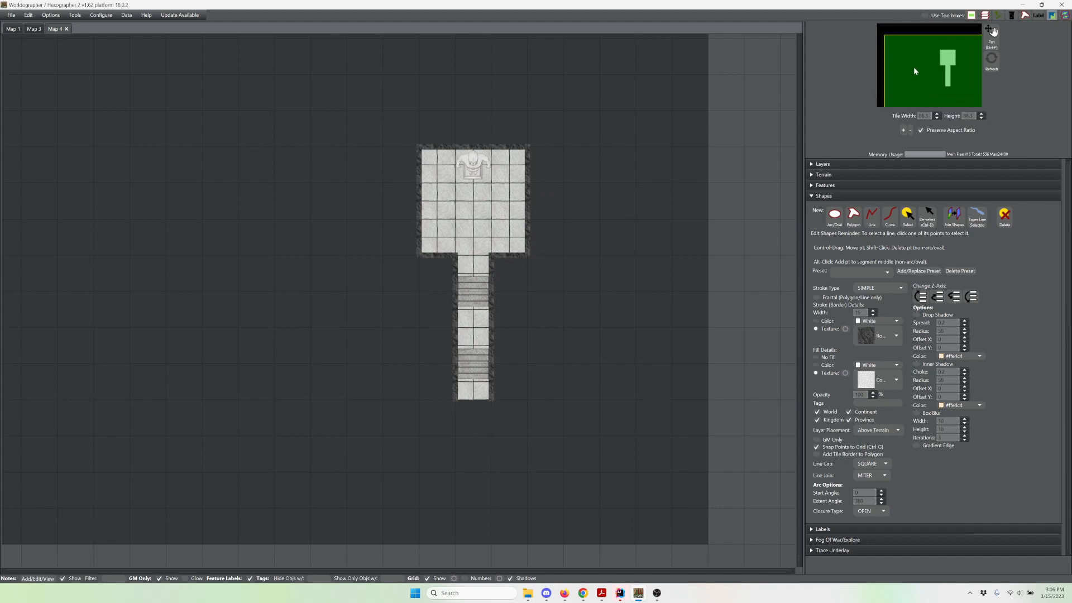
left_click_drag(913, 66, 919, 66)
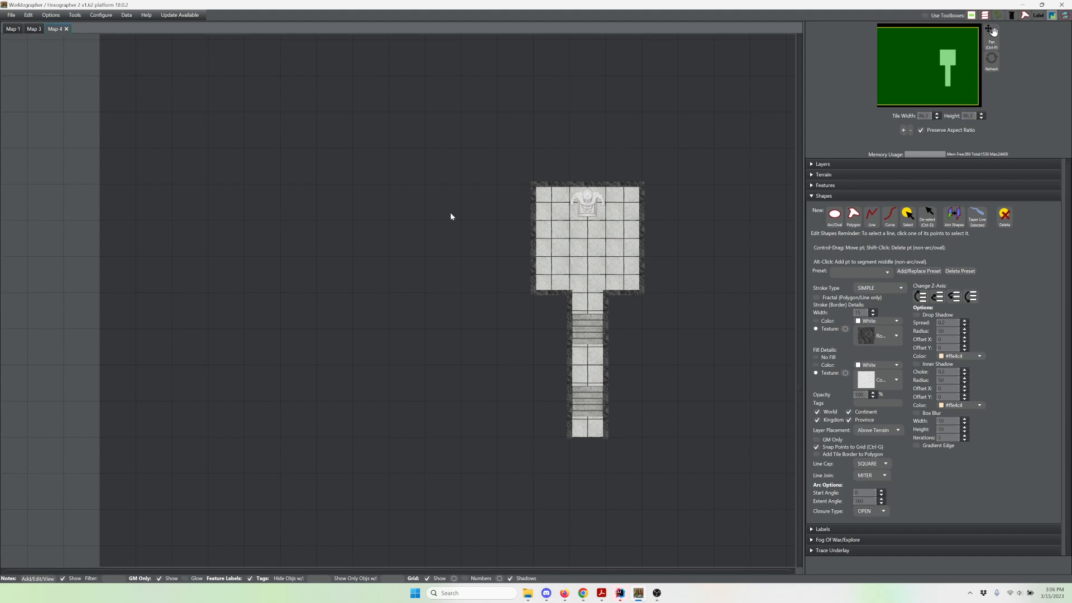
left_click(850, 222)
left_click(317, 222)
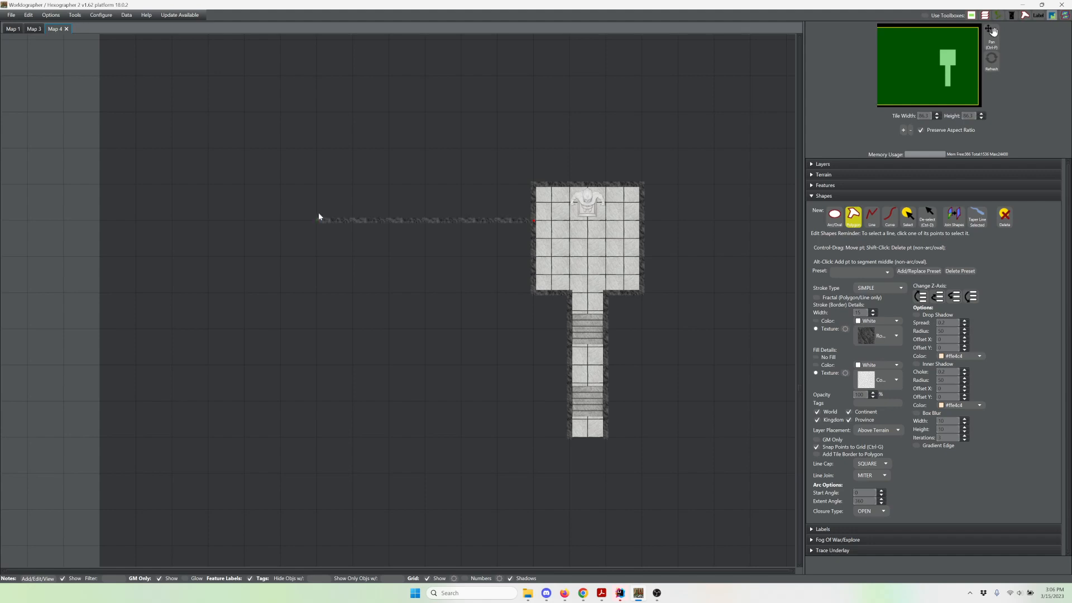
left_click(316, 189)
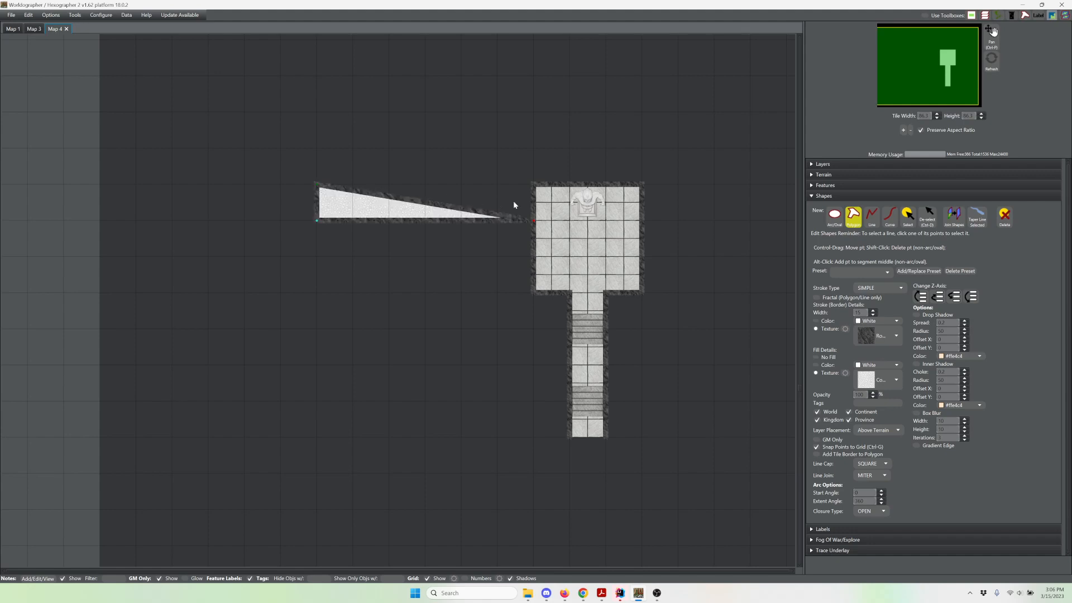
left_click(532, 187)
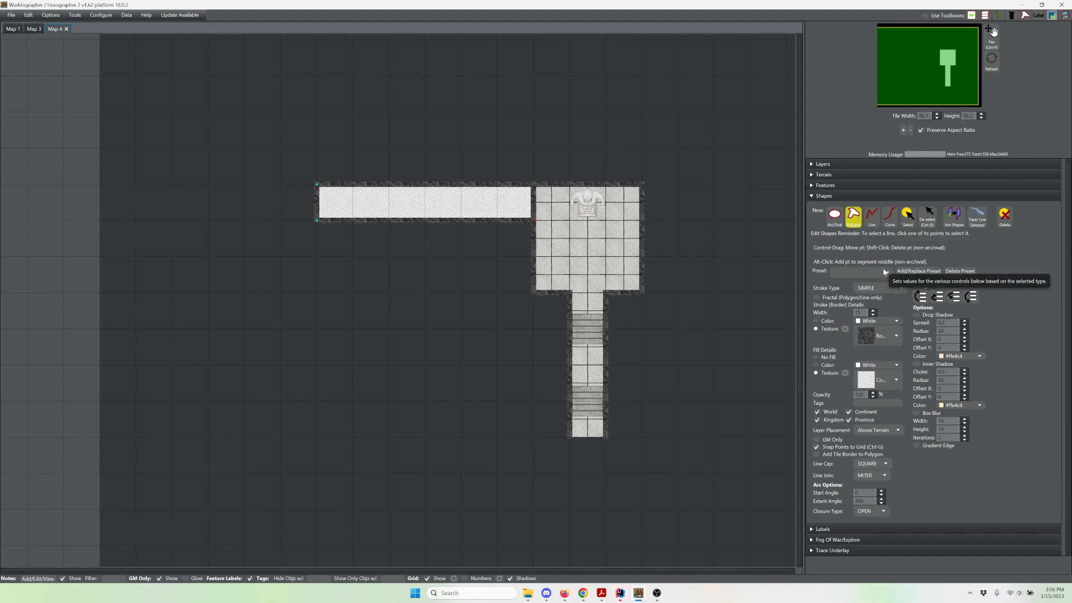
Draw a circular room four tiles in diameter, centred on the west end of the long corridor and touching it.
left_click(836, 220)
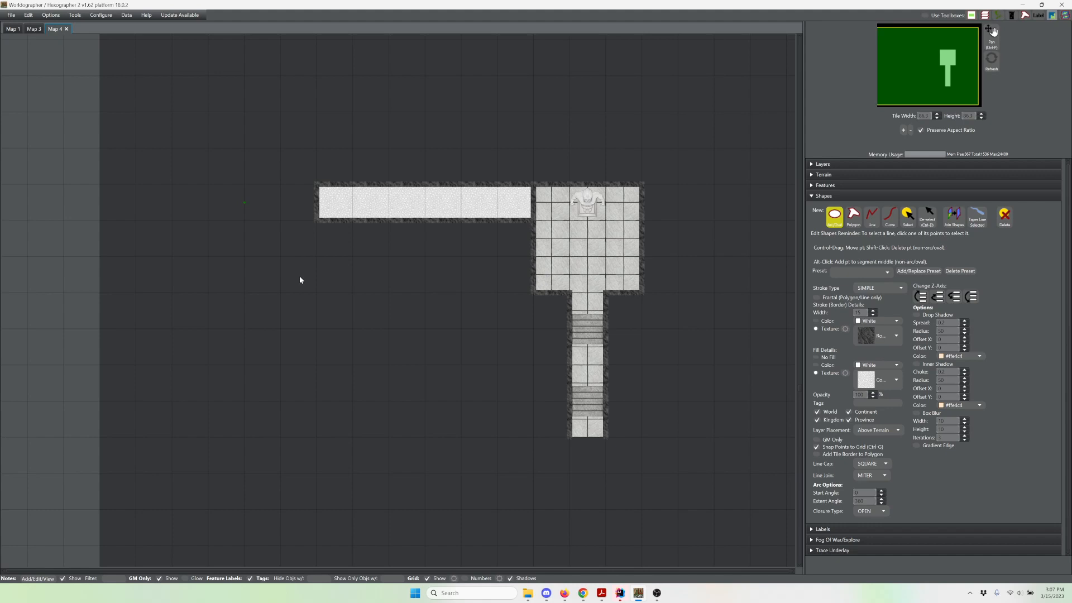
left_click(316, 282)
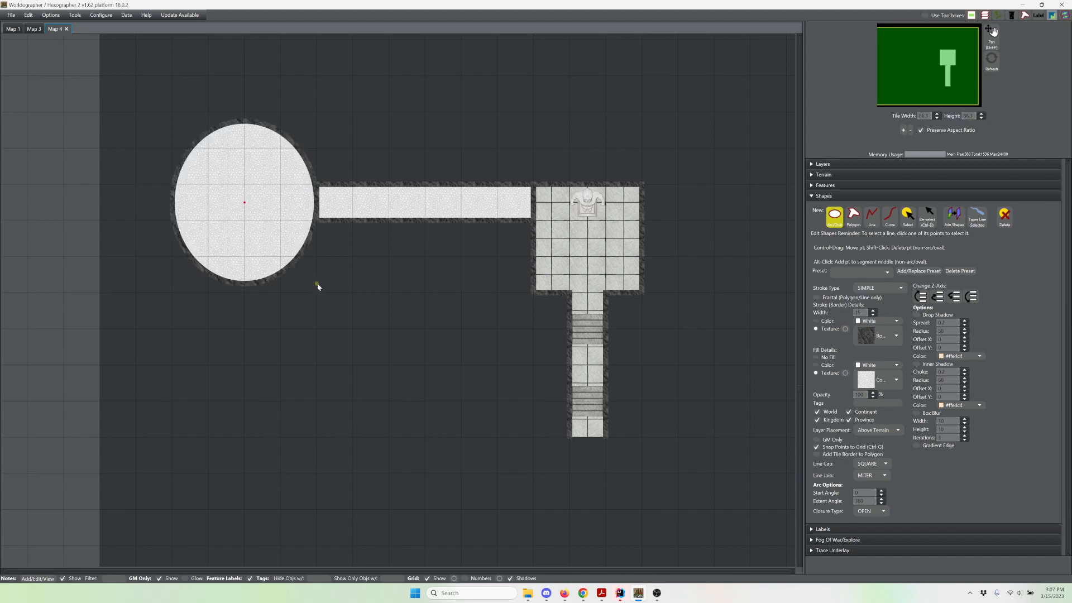
left_click_drag(317, 283, 317, 277)
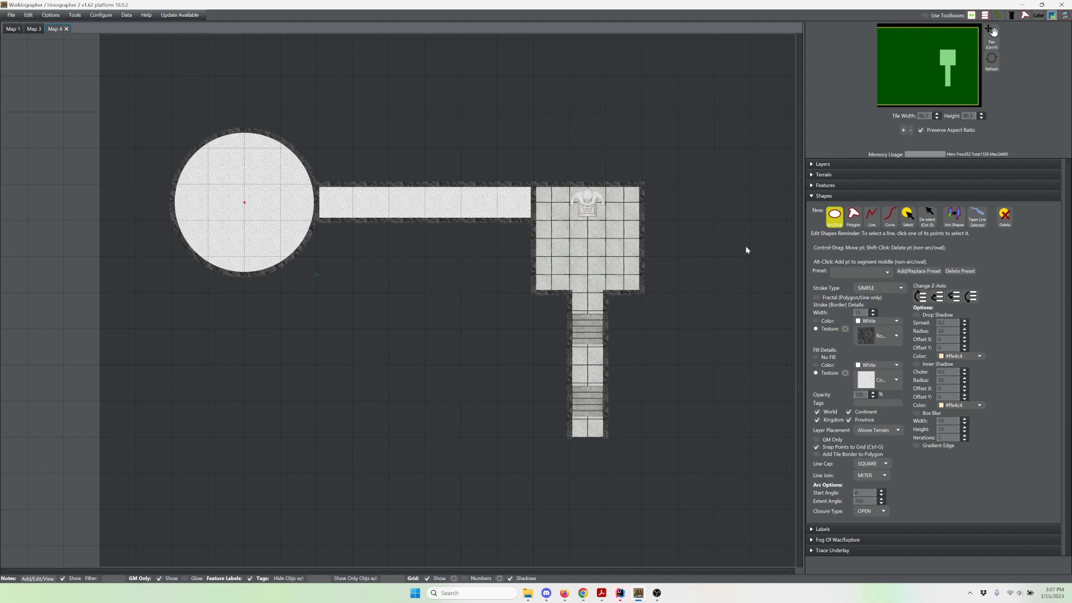
Draw a two-by-two-tile polygon room against the south side of the long corridor, one tile from its west end.
left_click(855, 217)
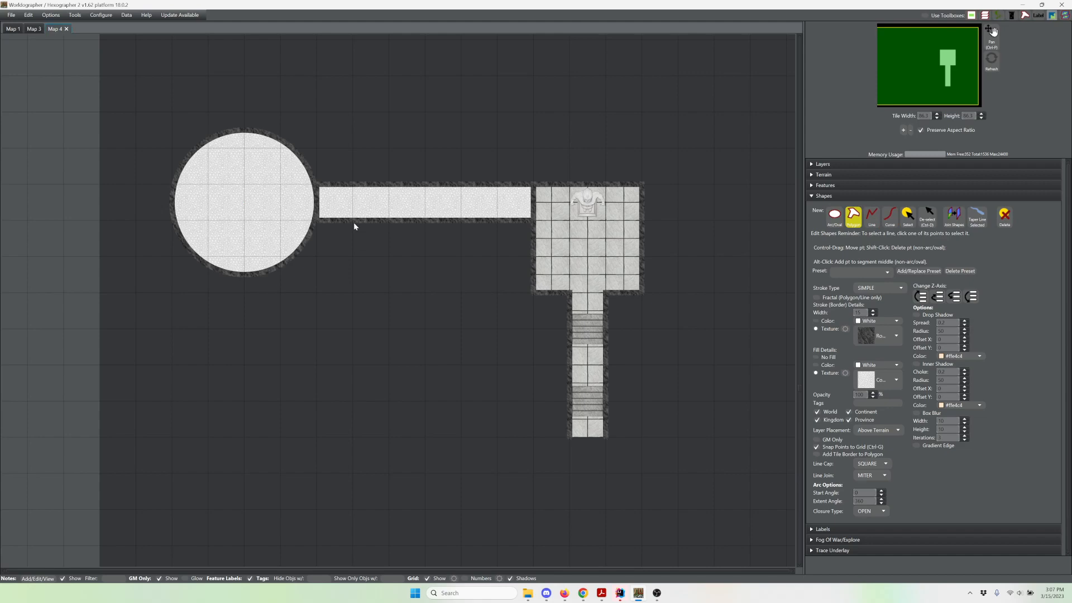
left_click(352, 293)
left_click(426, 294)
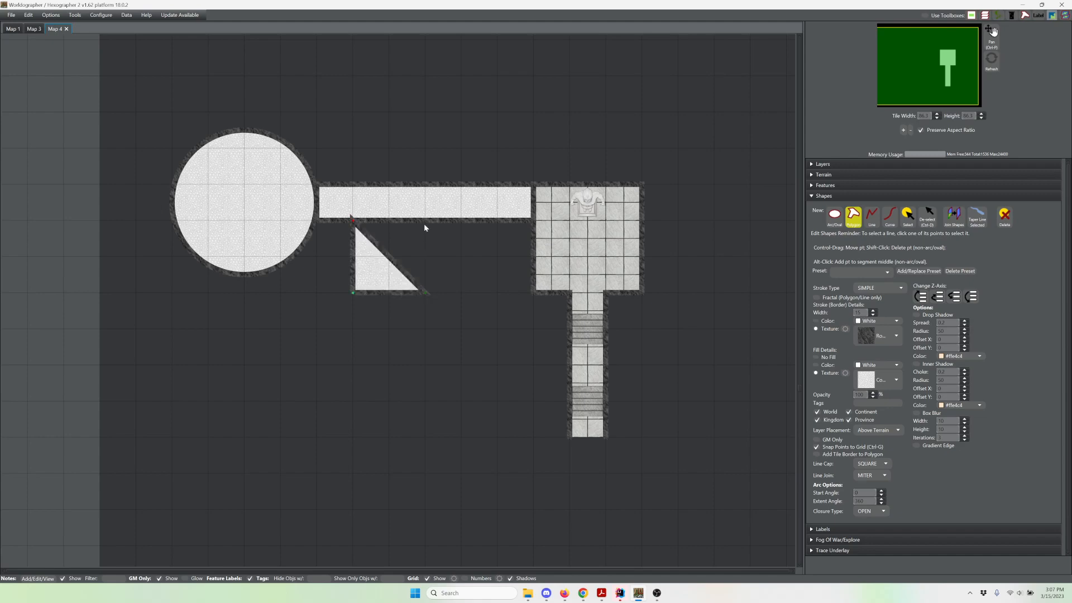
left_click(424, 224)
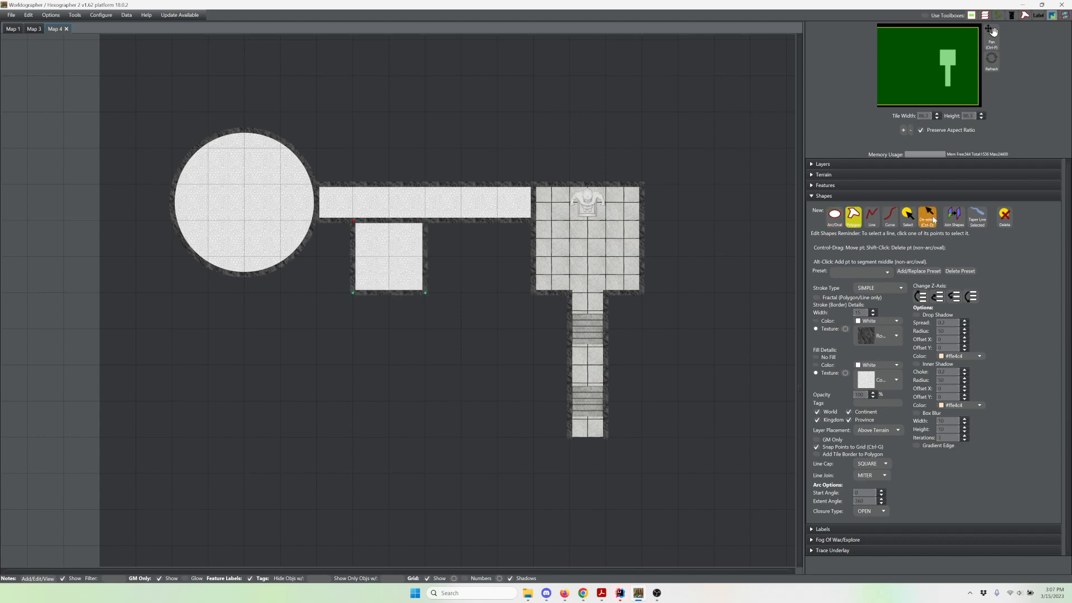
Deselect the last room and draw a polygon room three tiles wide and two tiles high against the corridor's north side.
left_click(934, 219)
left_click(327, 183)
left_click(318, 115)
left_click(426, 113)
left_click(425, 187)
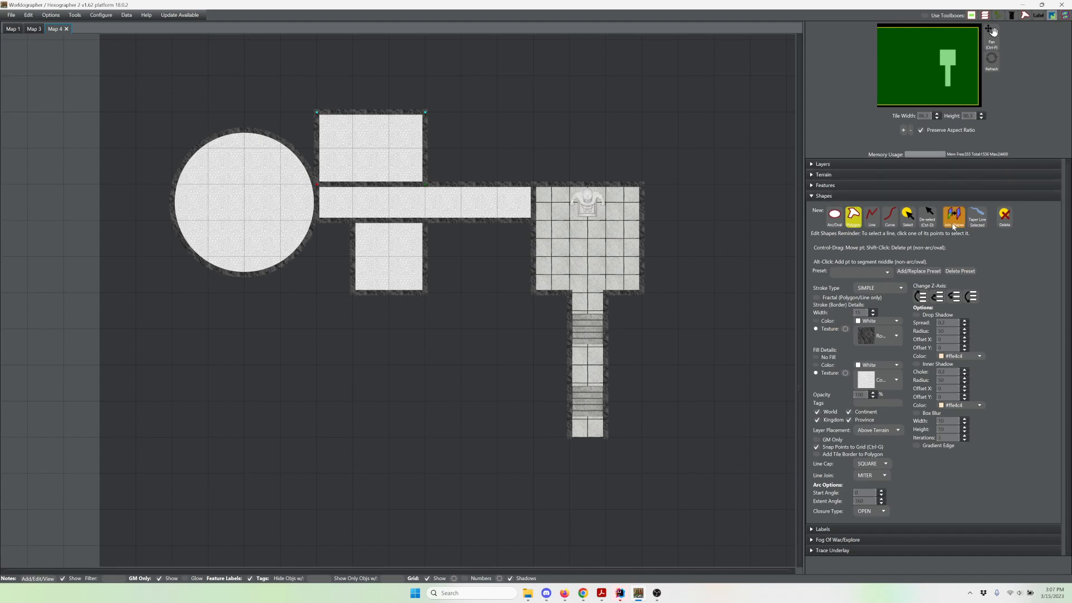
Draw a three-by-three-tile room south of the circular room, joined to it by a one-tile-wide passage half a tile long.
left_click(925, 225)
left_click(173, 298)
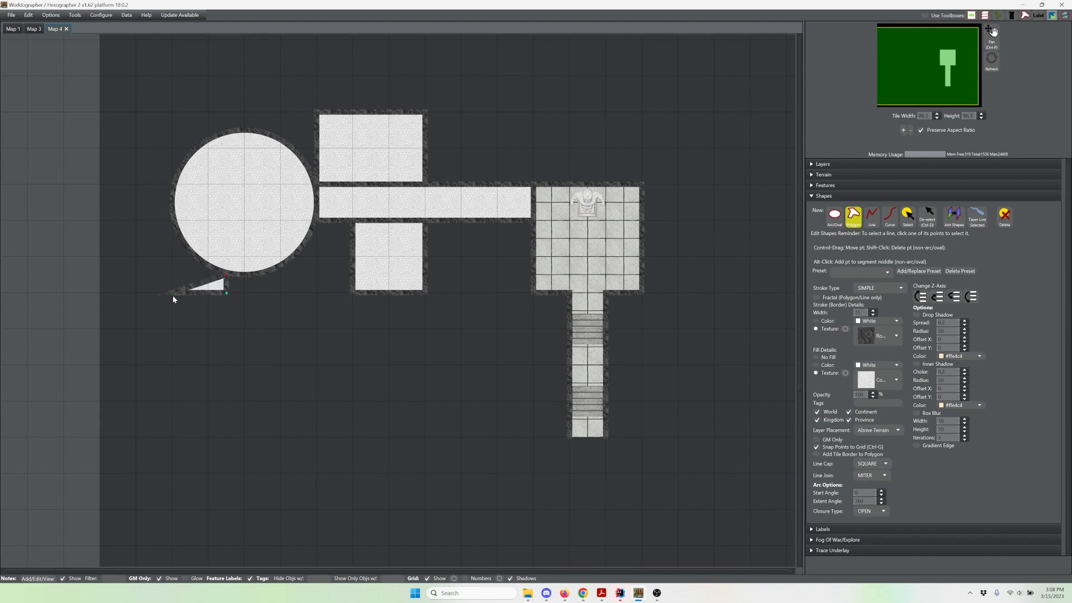
left_click(173, 400)
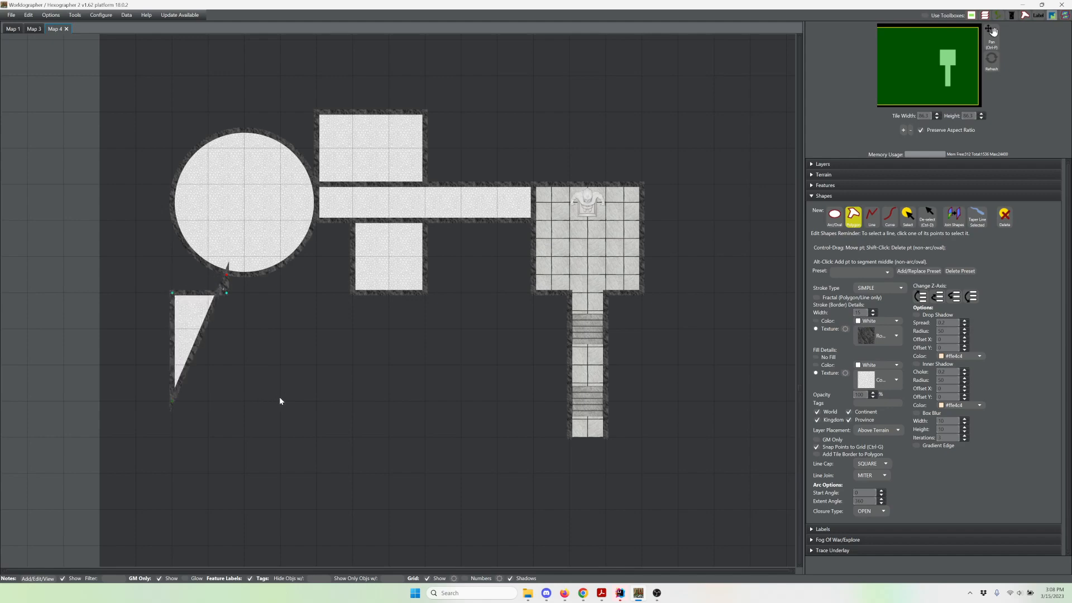
left_click(279, 402)
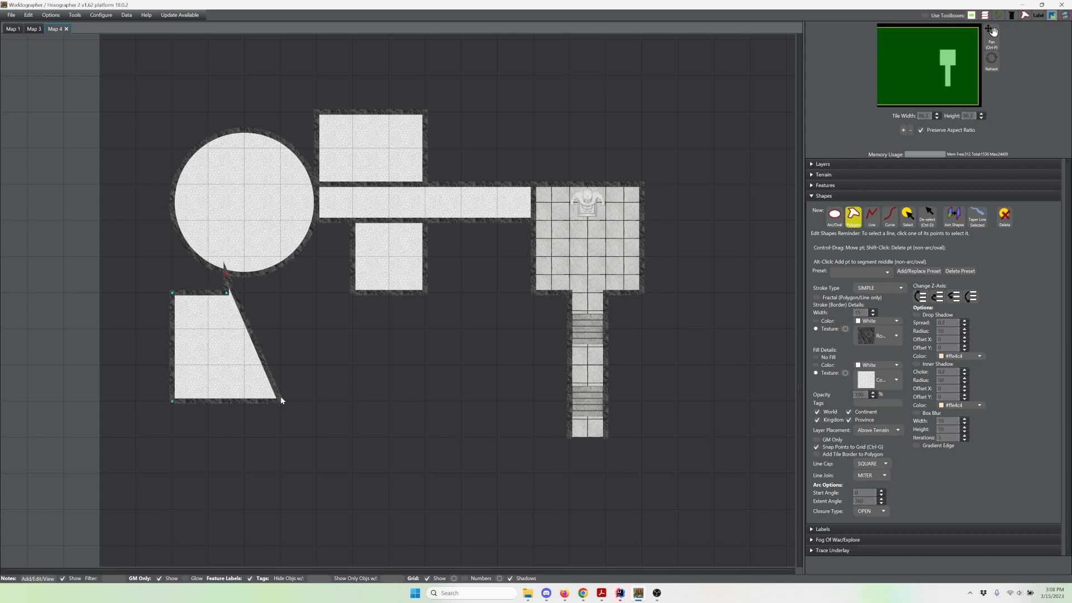
left_click(281, 292)
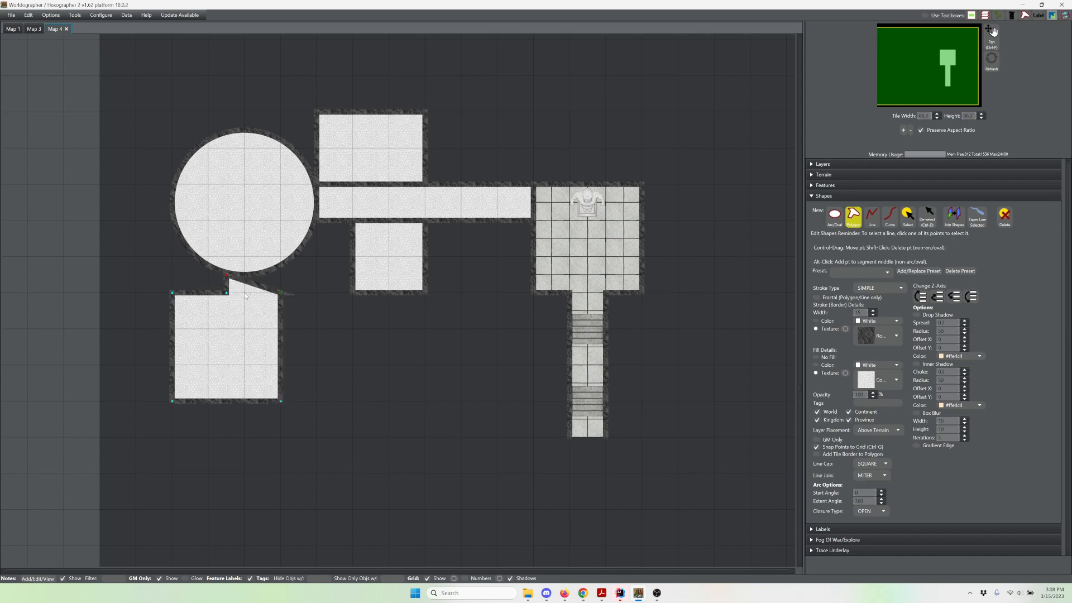
left_click(244, 293)
left_click(244, 274)
left_click_drag(244, 294, 255, 293)
left_click_drag(254, 293, 262, 293)
Filter the features for door, disable Override Default Scale, and place Battlemat Door Stone between the corridor and its south and north rooms.
left_click(829, 188)
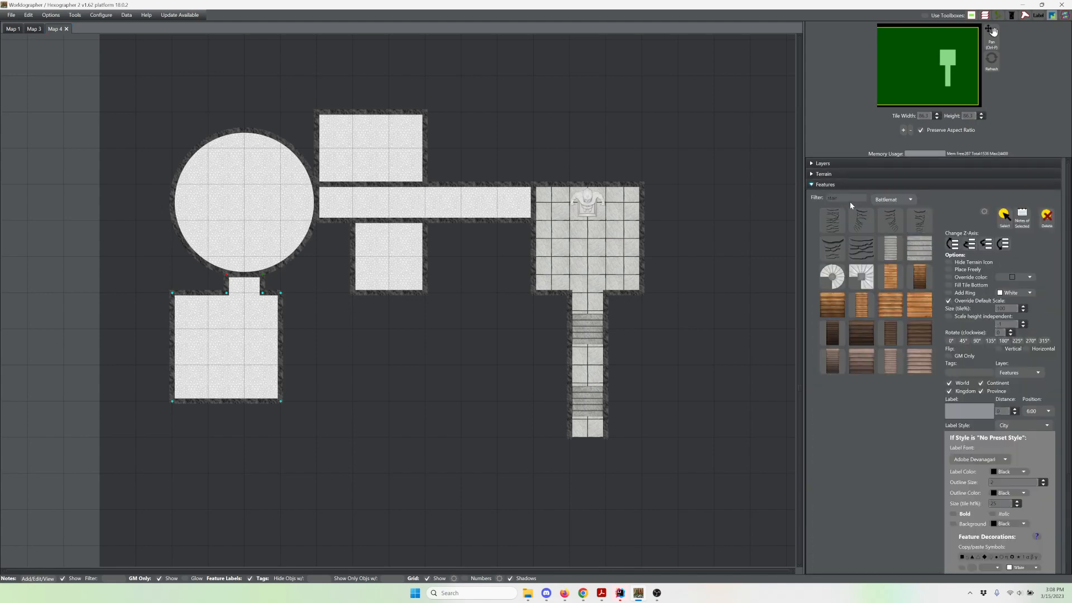
left_click_drag(842, 195, 811, 193)
type("door")
left_click(891, 335)
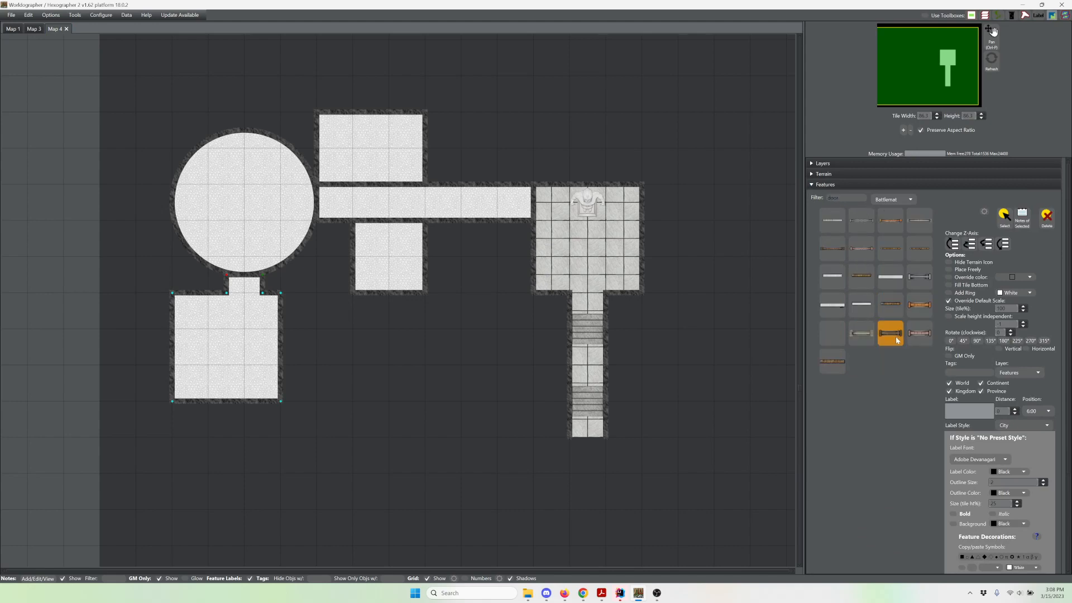
left_click(863, 335)
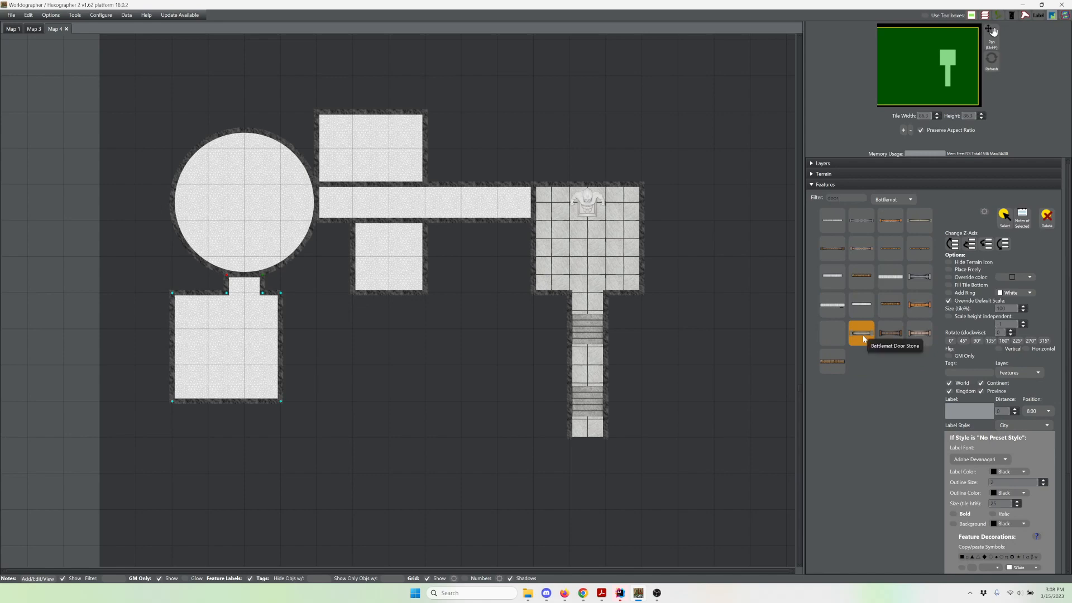
left_click(863, 339)
left_click(948, 301)
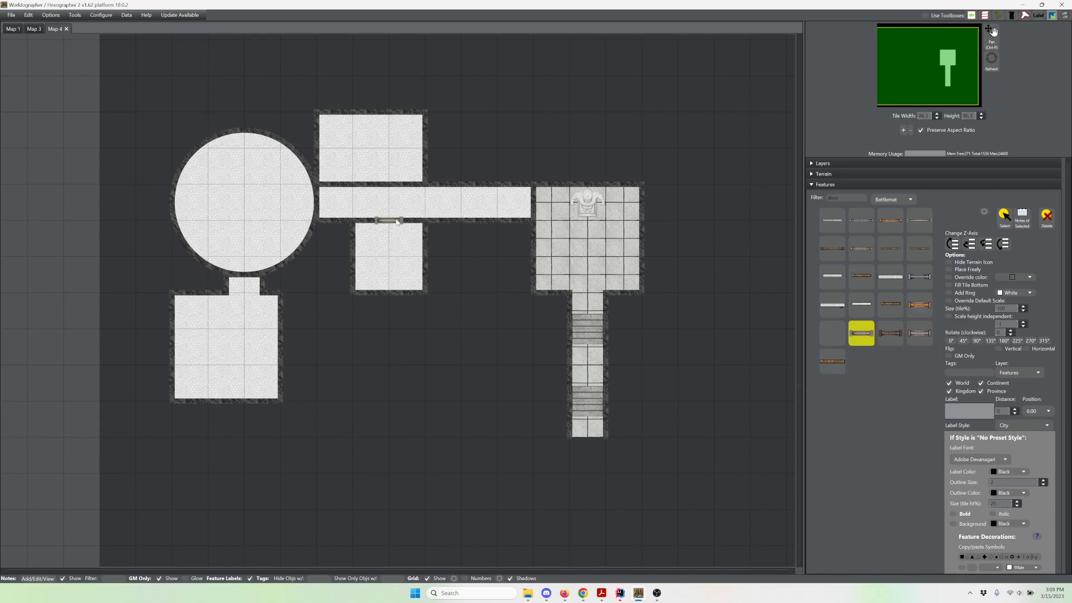
left_click(407, 221)
left_click(372, 186)
Place a stone door rotated 90° at the circular room's corridor entrance and one at 0° on its south passage.
left_click(975, 342)
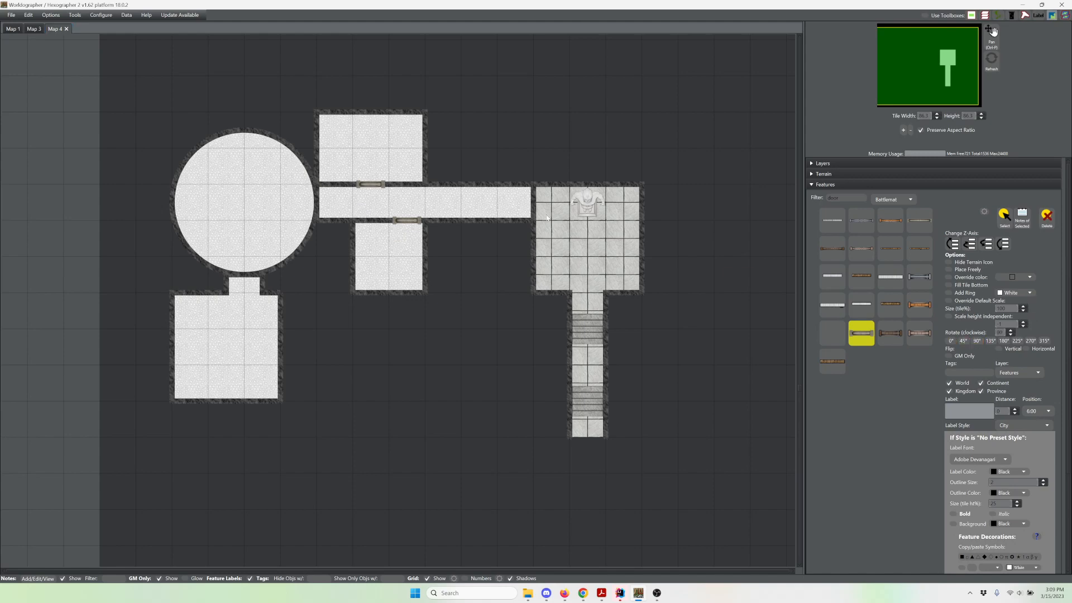
left_click(315, 205)
left_click(949, 341)
left_click(246, 276)
Filter the features for coffin, choose the battlemat coffin rotated 90°, and enable Override Default Scale.
key("BackSpace")
type("coffin")
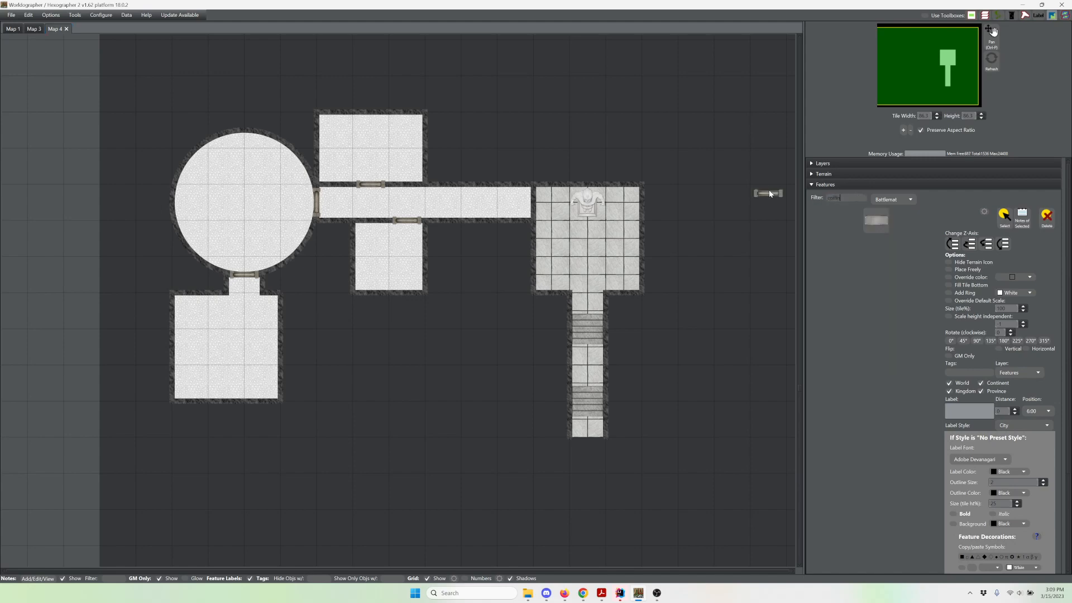
left_click(876, 220)
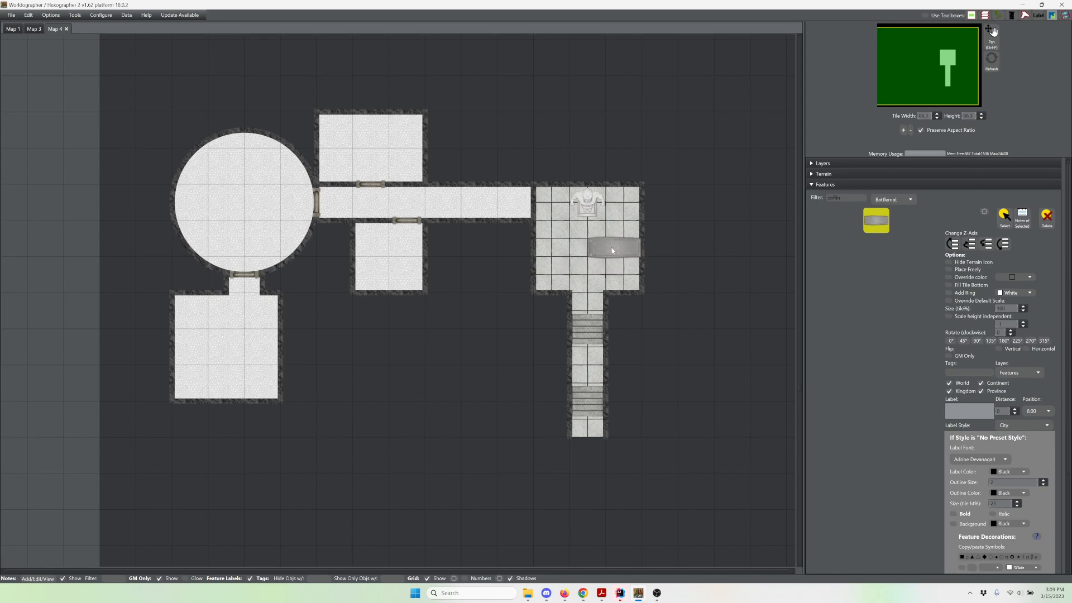
left_click(608, 252)
left_click(978, 342)
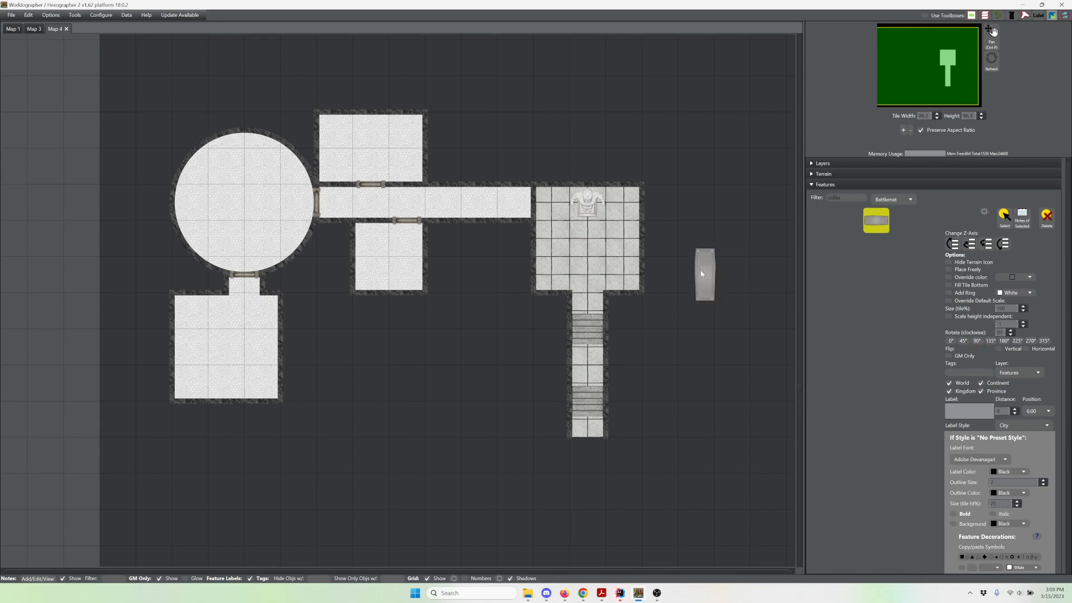
left_click(973, 301)
Set the coffin size to 130% of a tile and place one coffin along each side of the statue room.
double_click(1014, 308)
type("80")
double_click(999, 308)
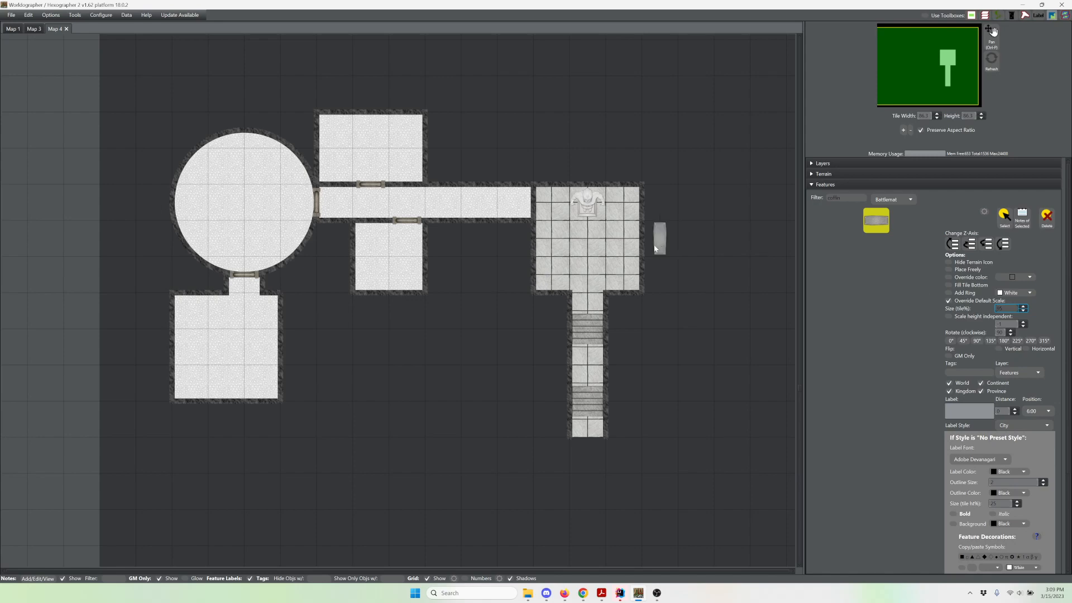
left_click(642, 257)
left_click_drag(1013, 310, 972, 309)
type("110")
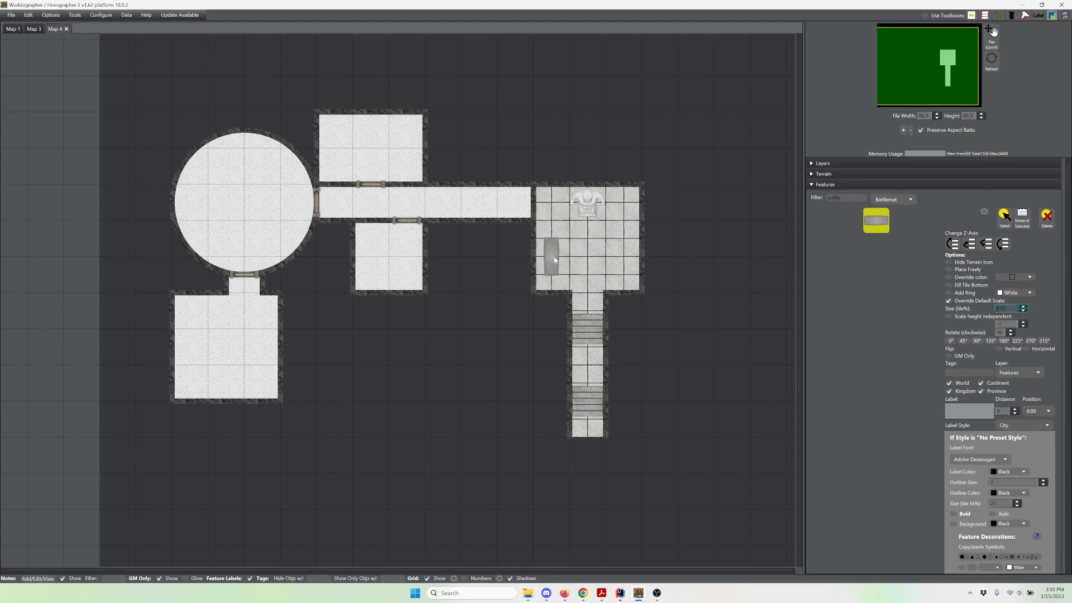
double_click(1006, 309)
left_click_drag(1003, 308, 1000, 308)
type("3")
left_click(551, 260)
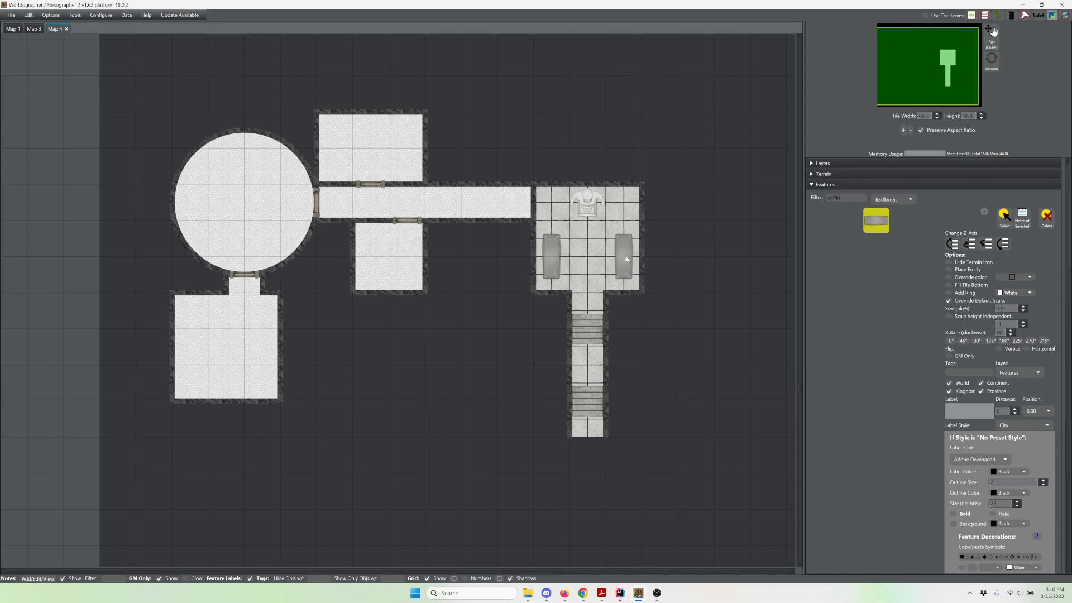
left_click(627, 259)
Filter the features for door, disable Override Default Scale, and place the secret door between the corridor and the statue room.
type("oor")
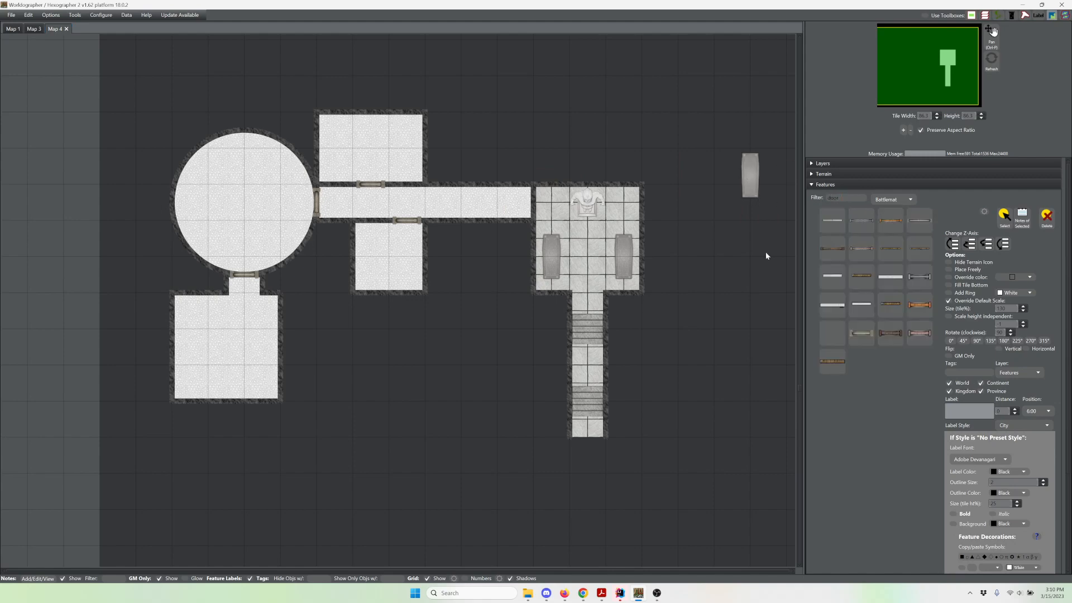
left_click(837, 327)
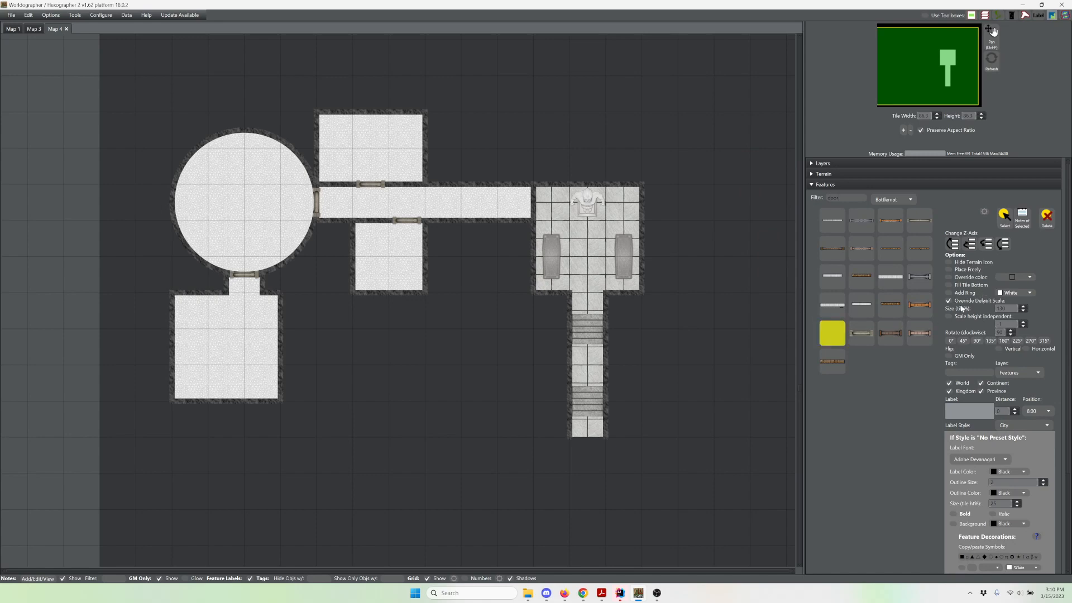
left_click(960, 303)
Switch the icons to simple style and set the corridor's secret door to 100% of a tile with a 270° rotation.
left_click(75, 16)
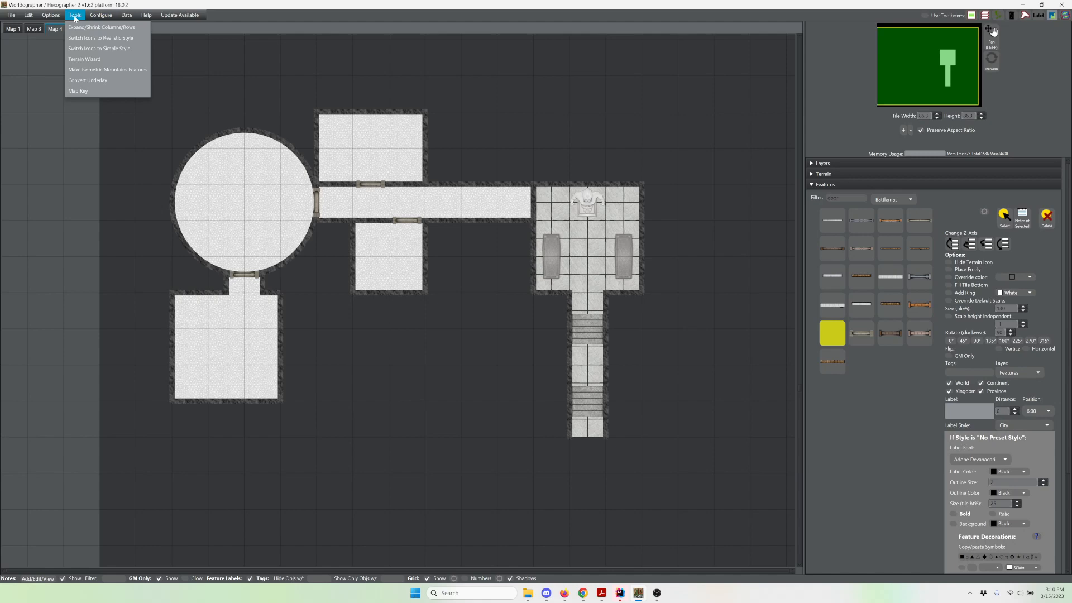
left_click(98, 48)
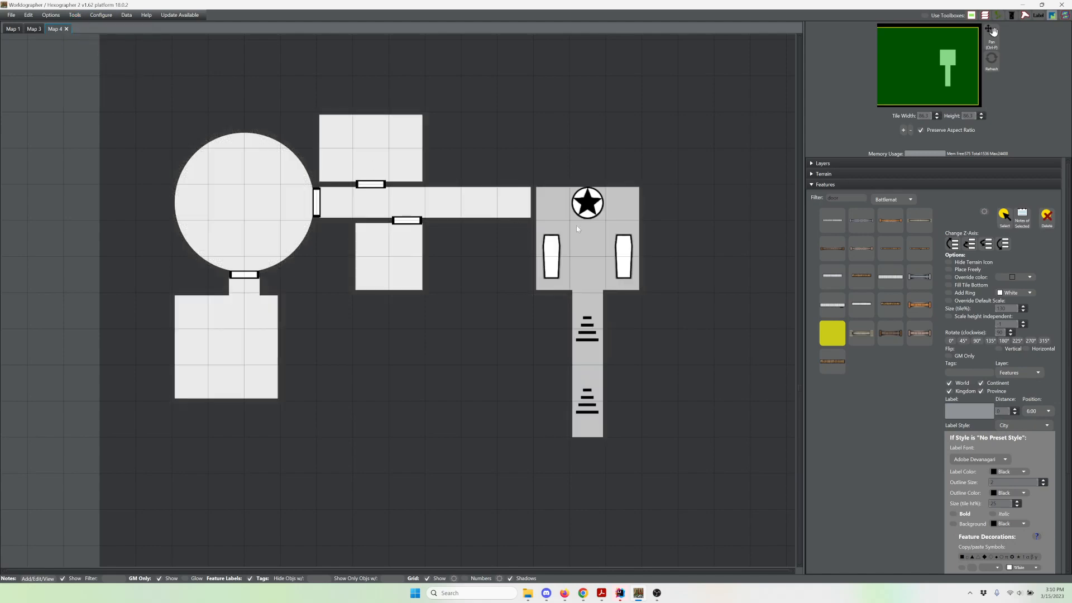
left_click(1004, 217)
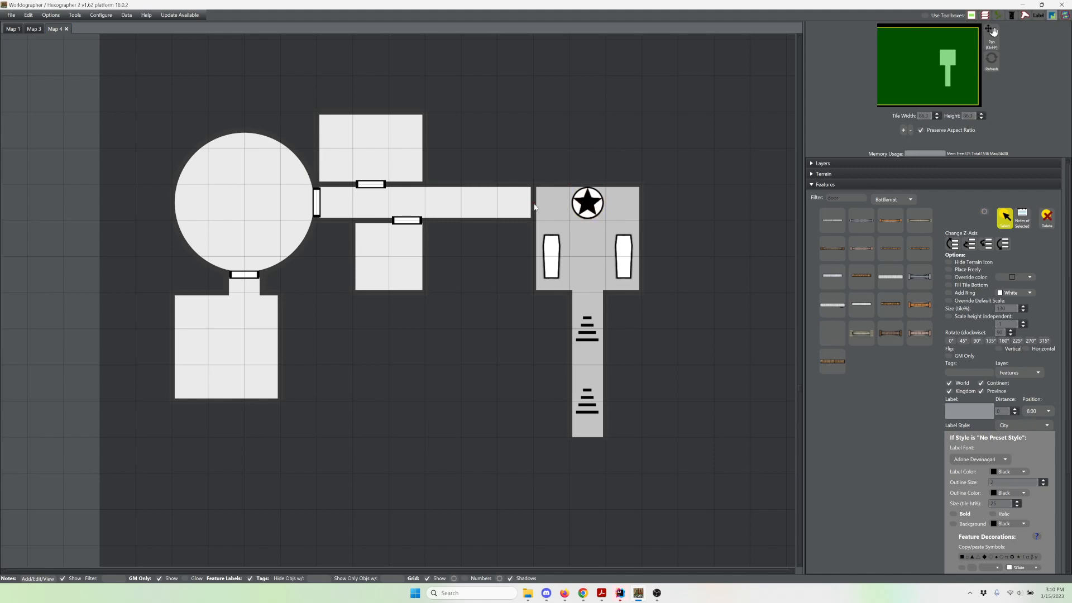
left_click(534, 204)
left_click(991, 302)
double_click(1008, 308)
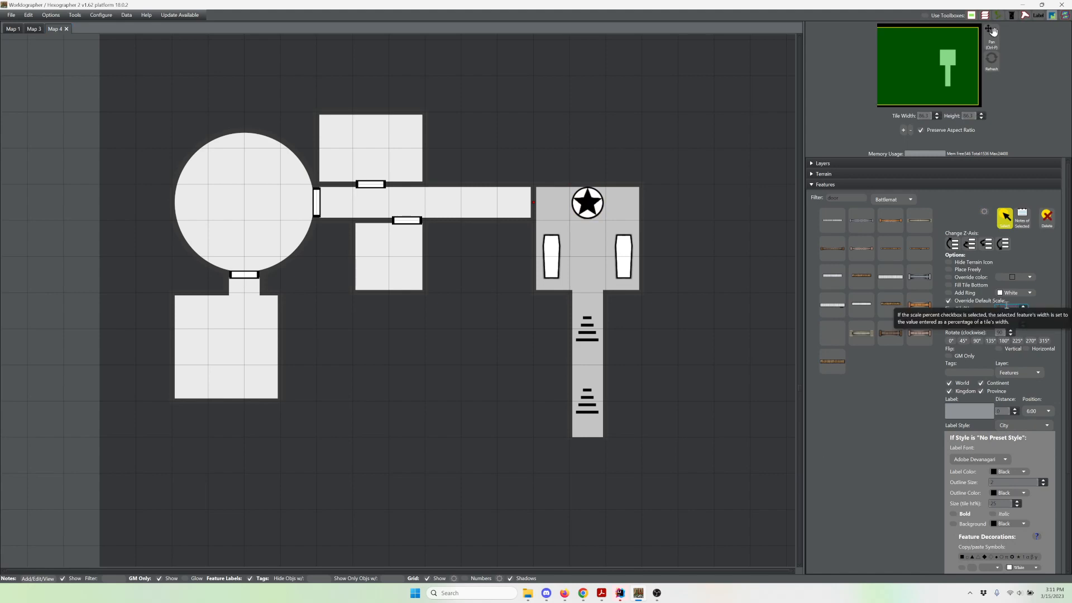
type("1")
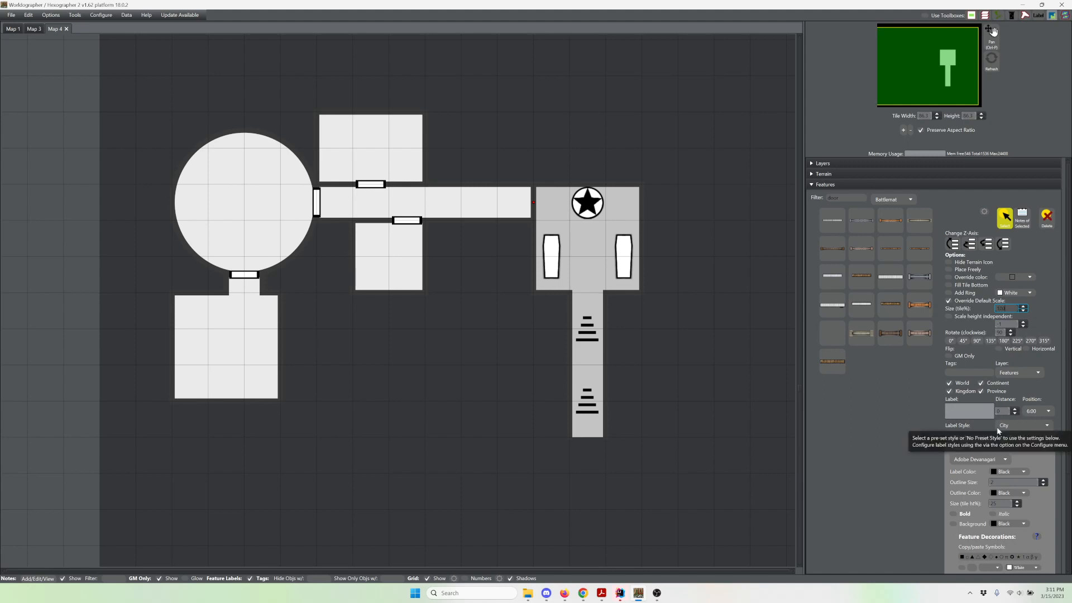
type("00")
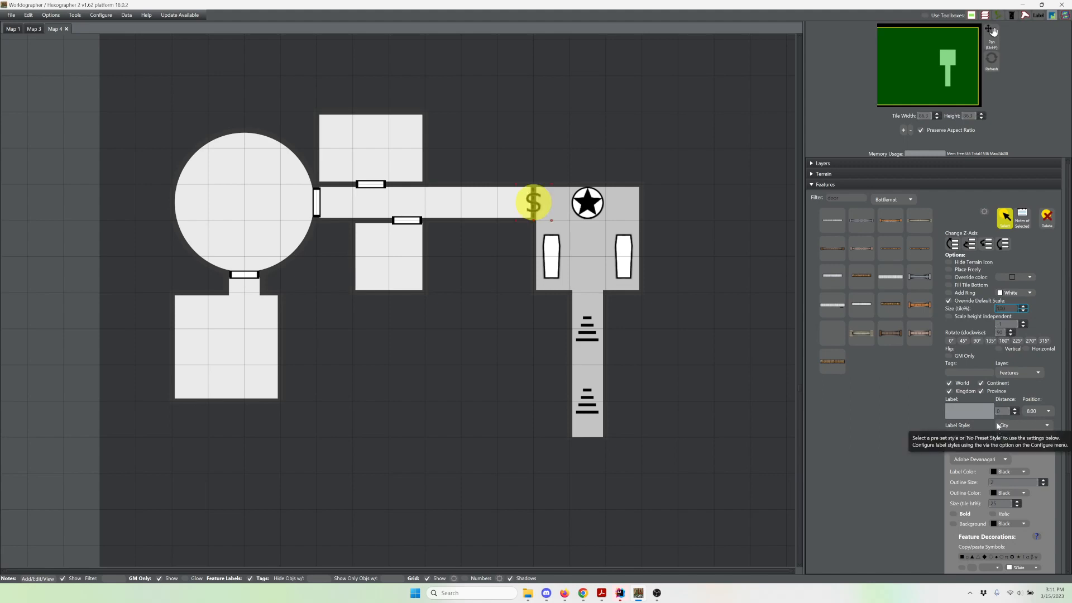
left_click(1031, 341)
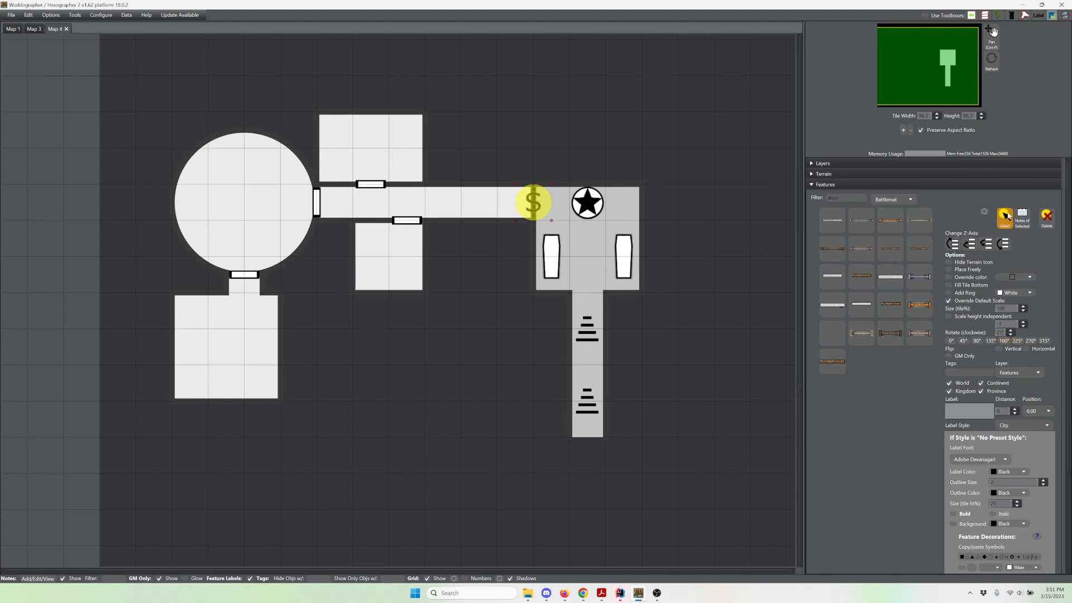
left_click(1005, 218)
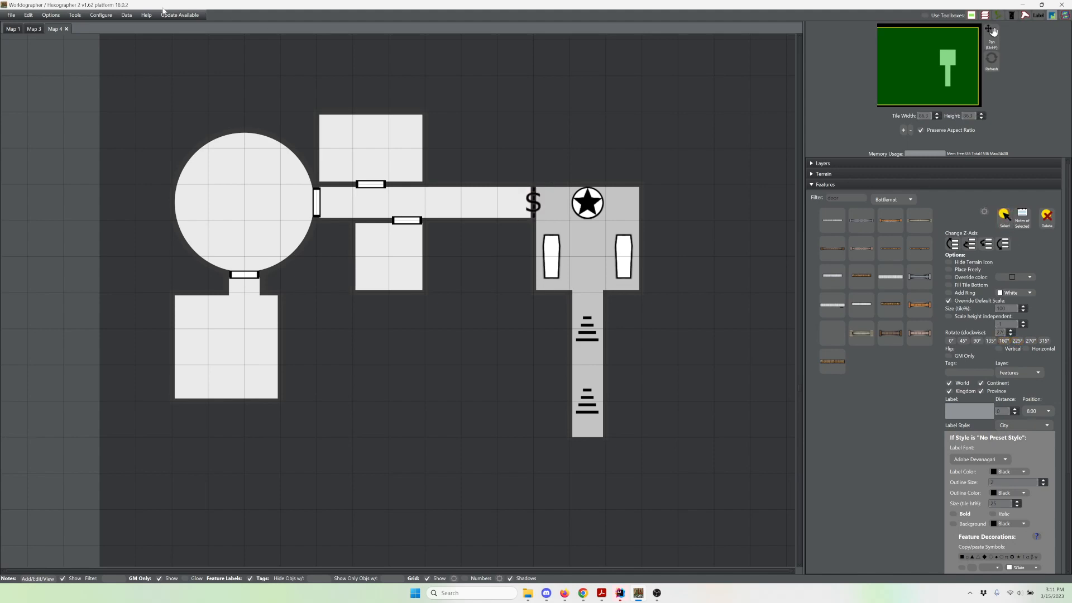
Switch the icons back to the realistic style and look over the map's layer list.
left_click(79, 16)
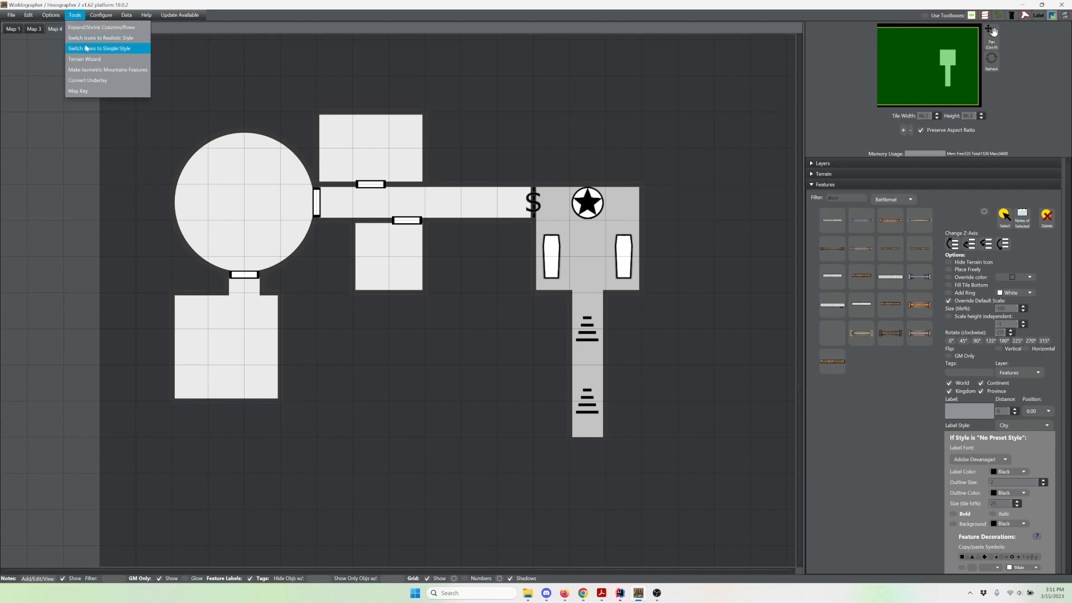
left_click(86, 38)
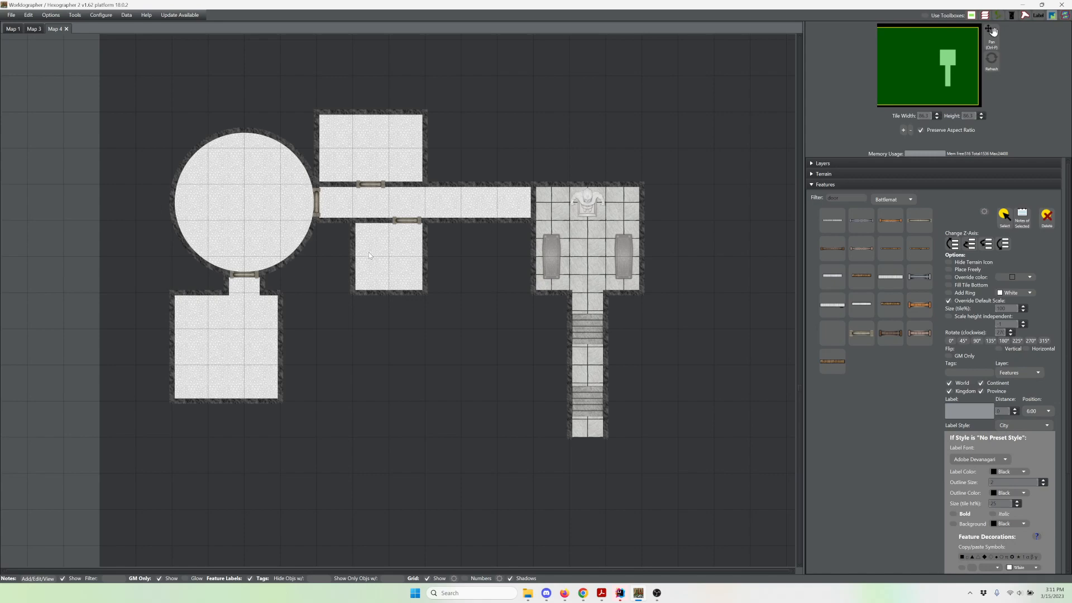
left_click(866, 185)
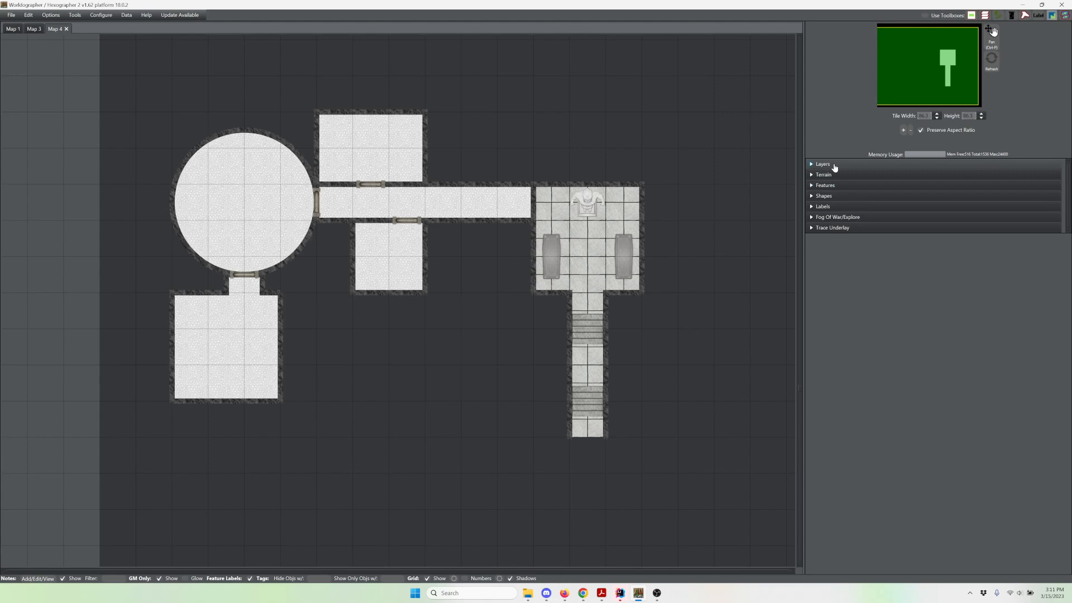
left_click(835, 166)
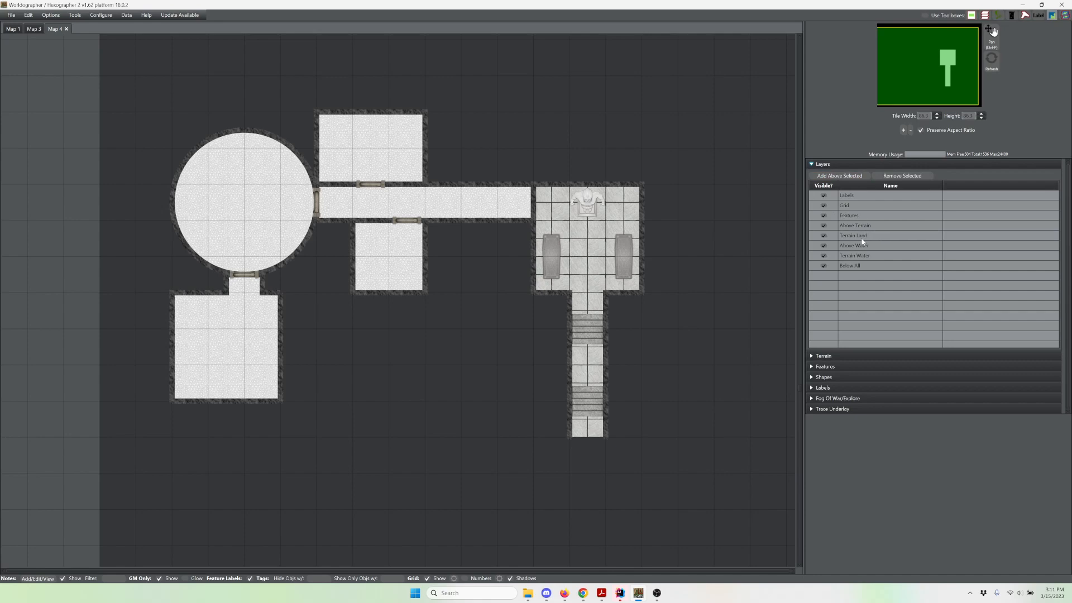
left_click(826, 165)
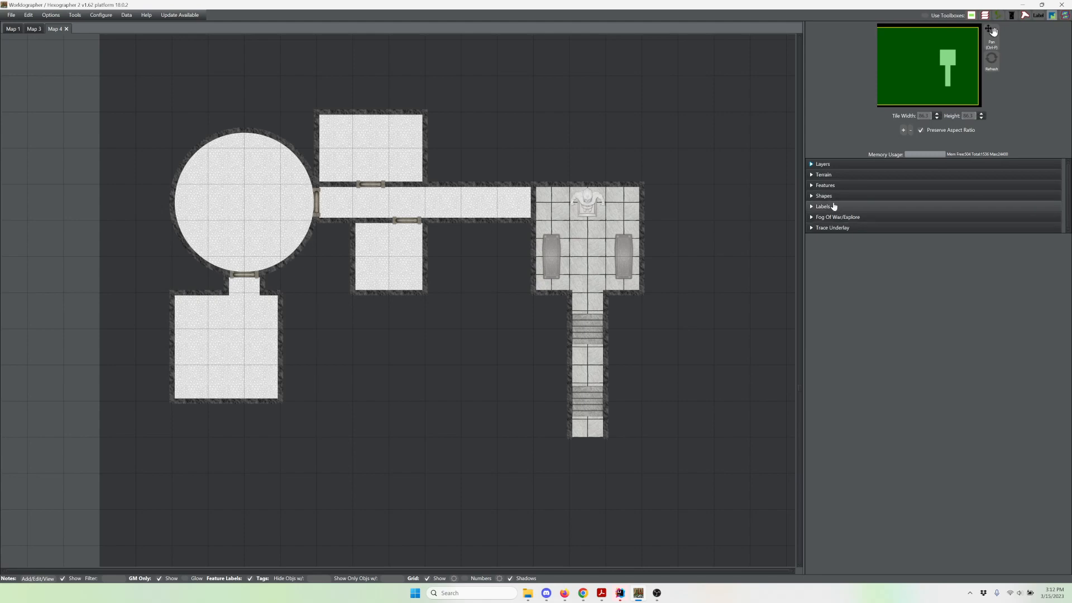
Create a text label reading 1 in the Room style and place it between the two coffins.
left_click(832, 208)
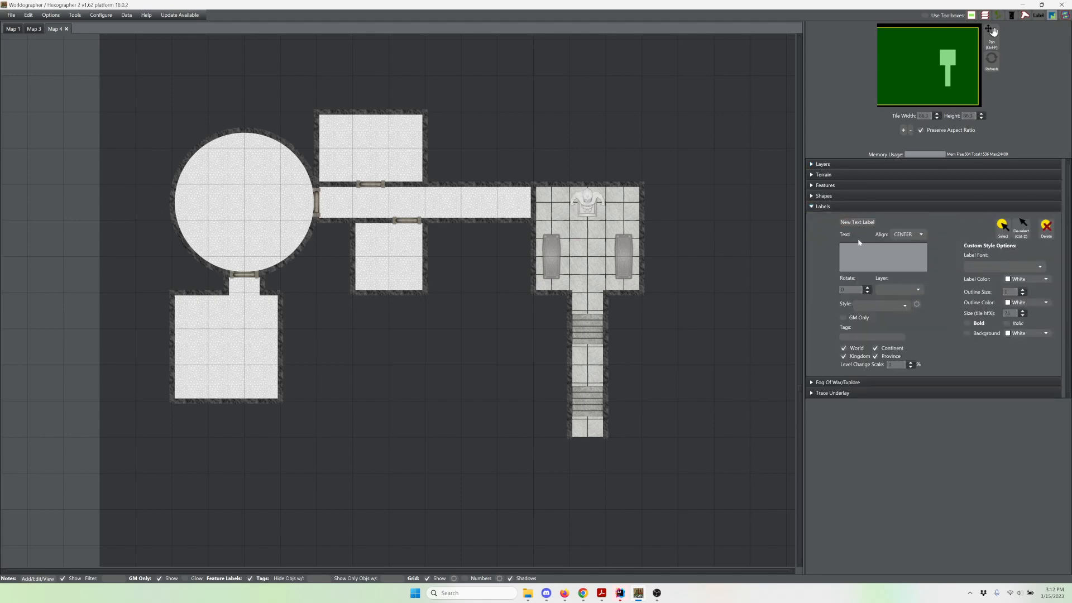
left_click(861, 250)
left_click(904, 306)
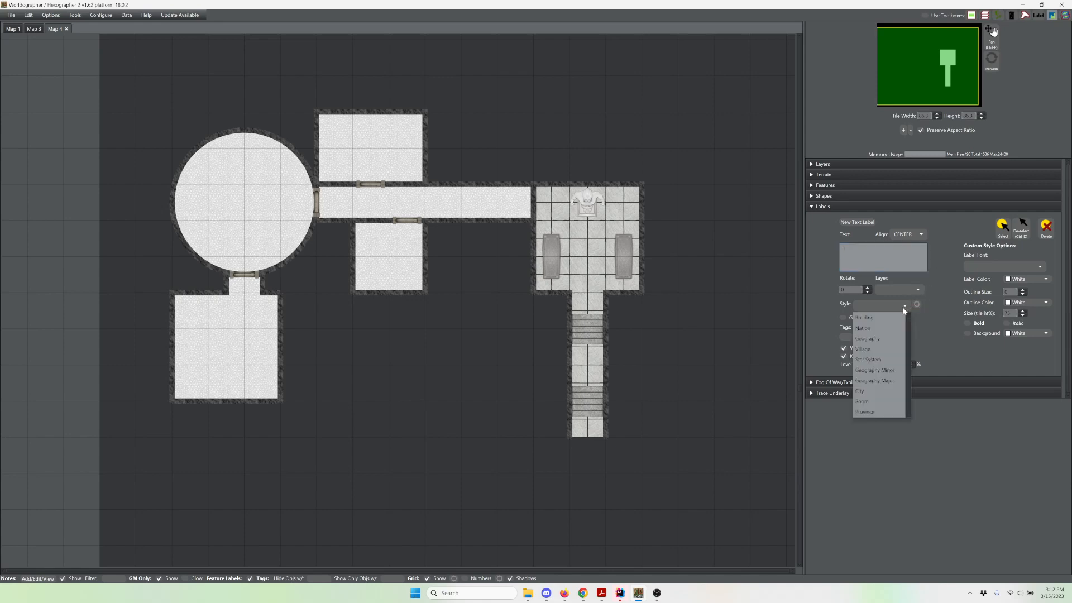
left_click(871, 401)
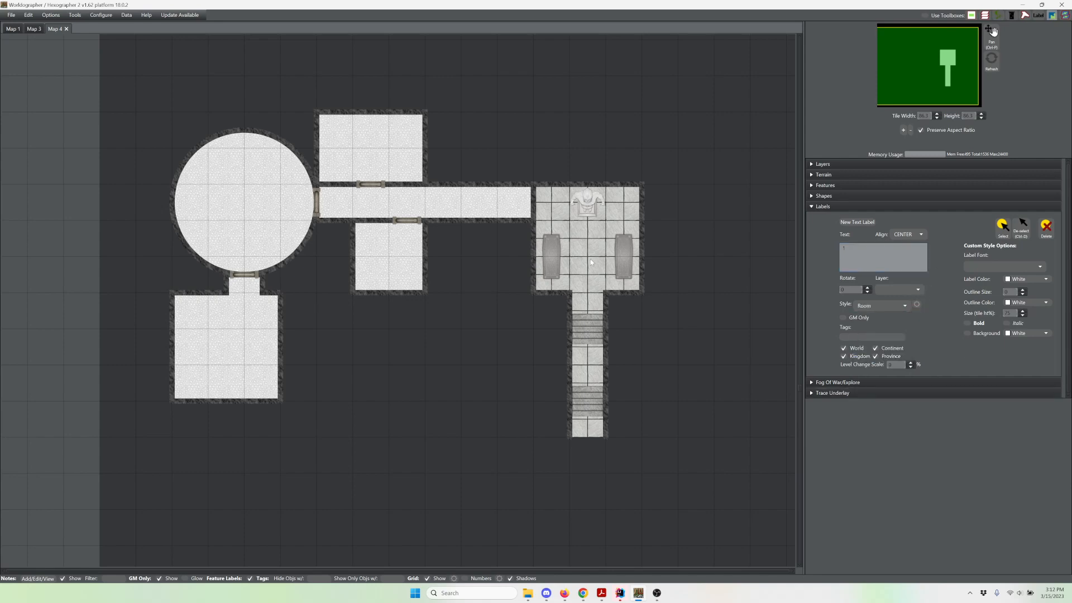
left_click(844, 224)
left_click(592, 258)
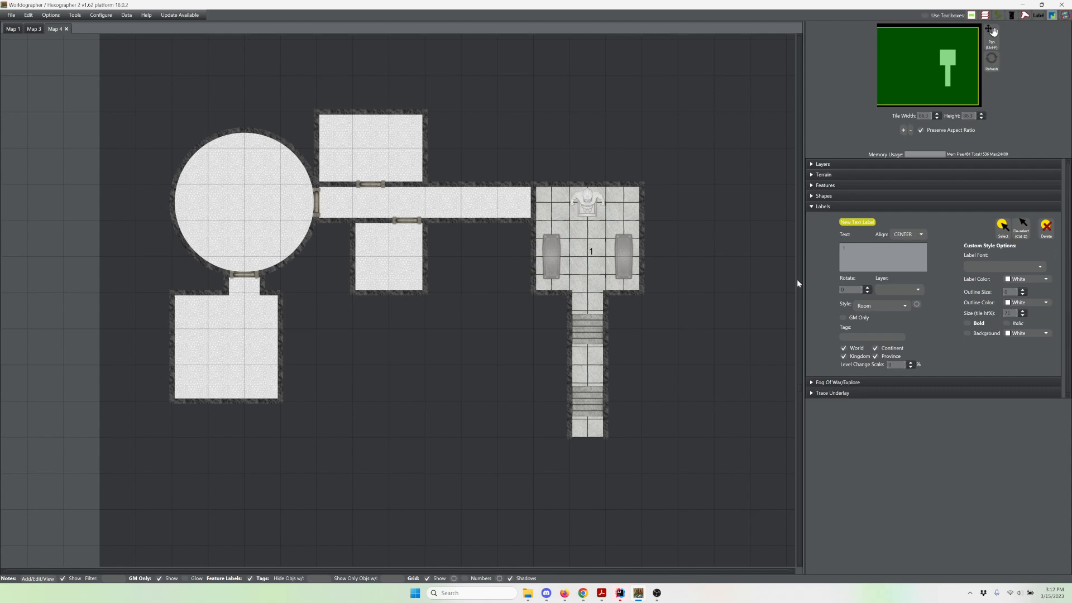
Enlarge the text size of the Room label style and position label 1 between the coffins.
left_click(917, 304)
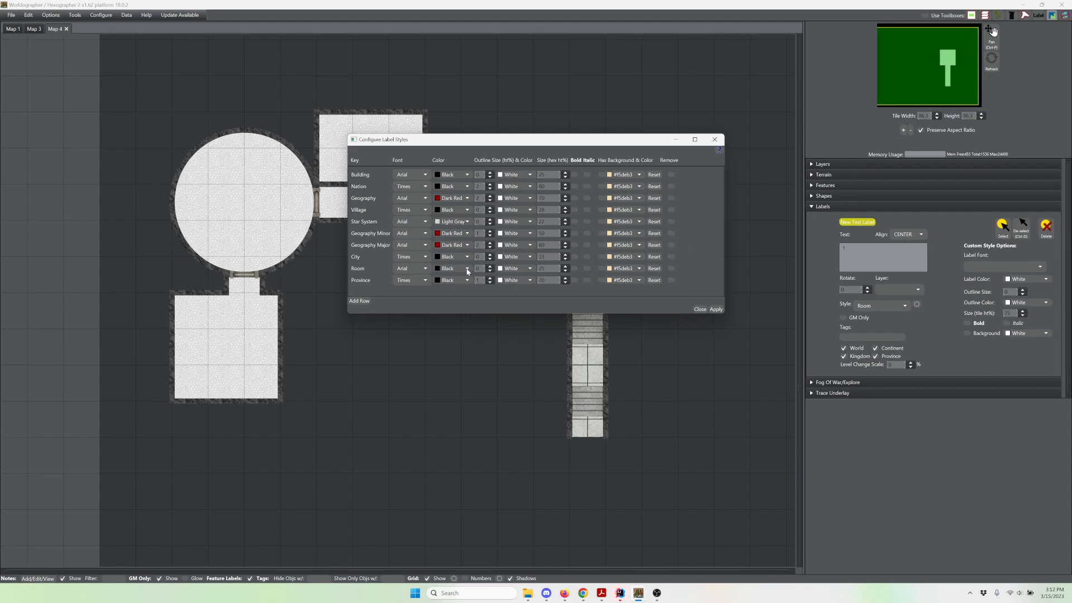
double_click(542, 269)
type("30")
left_click(716, 308)
left_click(700, 309)
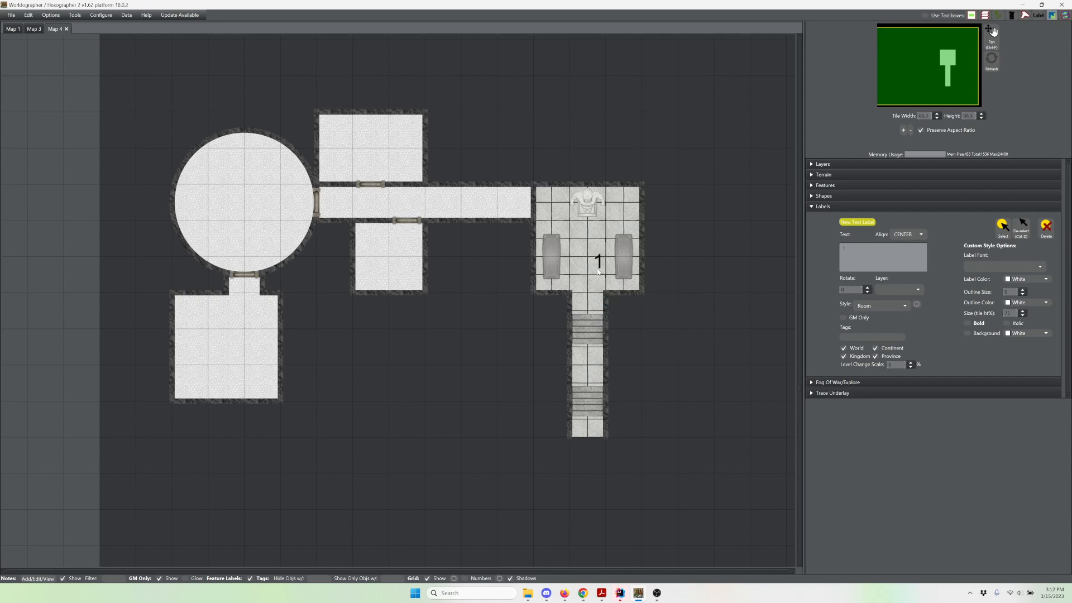
left_click(598, 266)
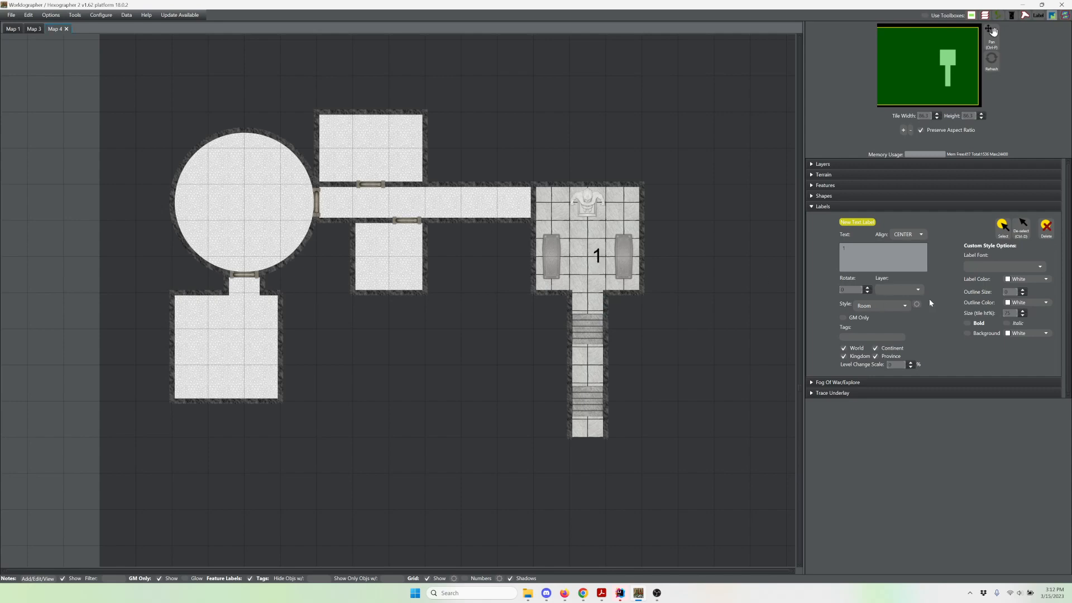